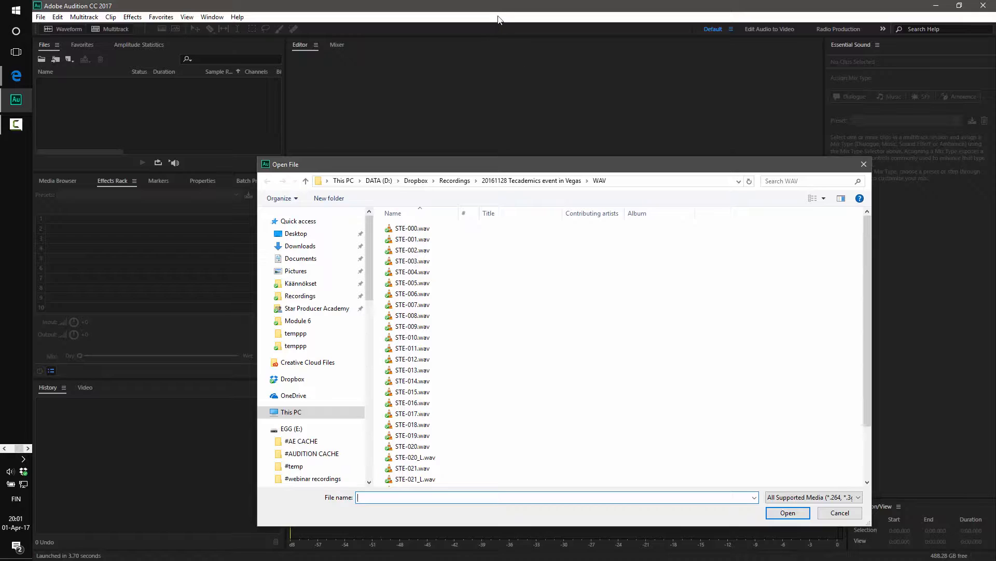
Open STE-000.wav from the WAV folder of Module 7 in Recordings > 20170121 SPM Modules.
click(452, 181)
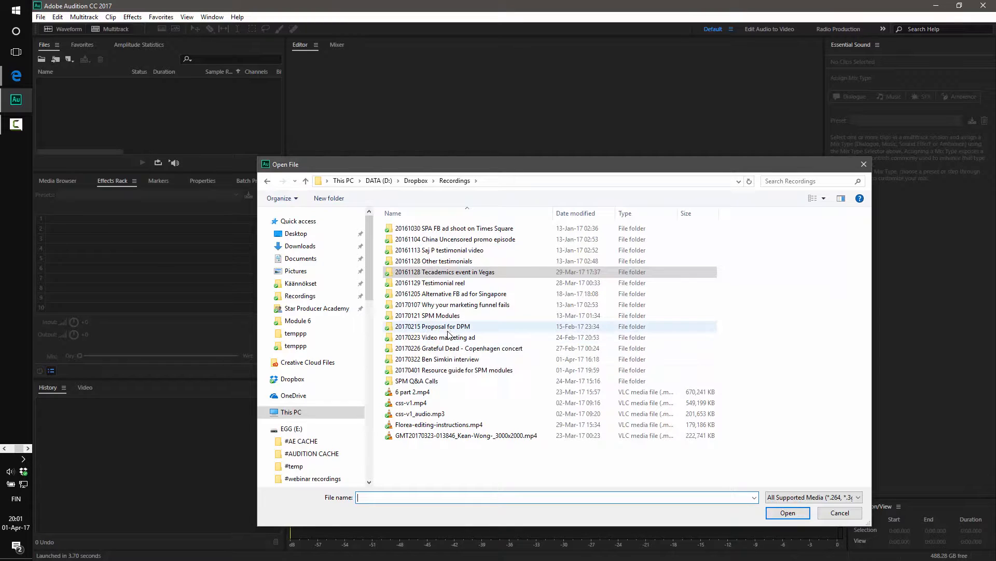
double_click(431, 315)
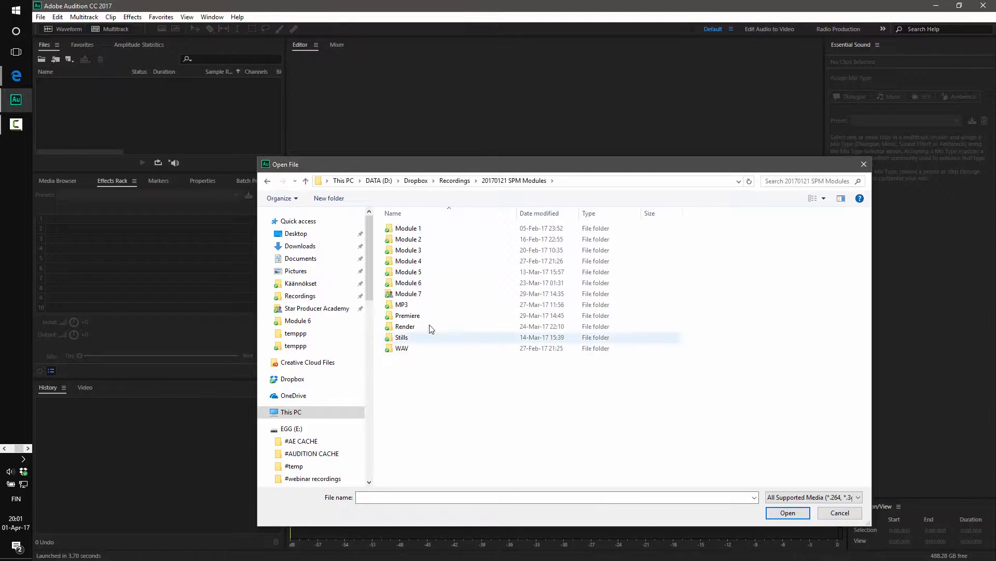
double_click(417, 294)
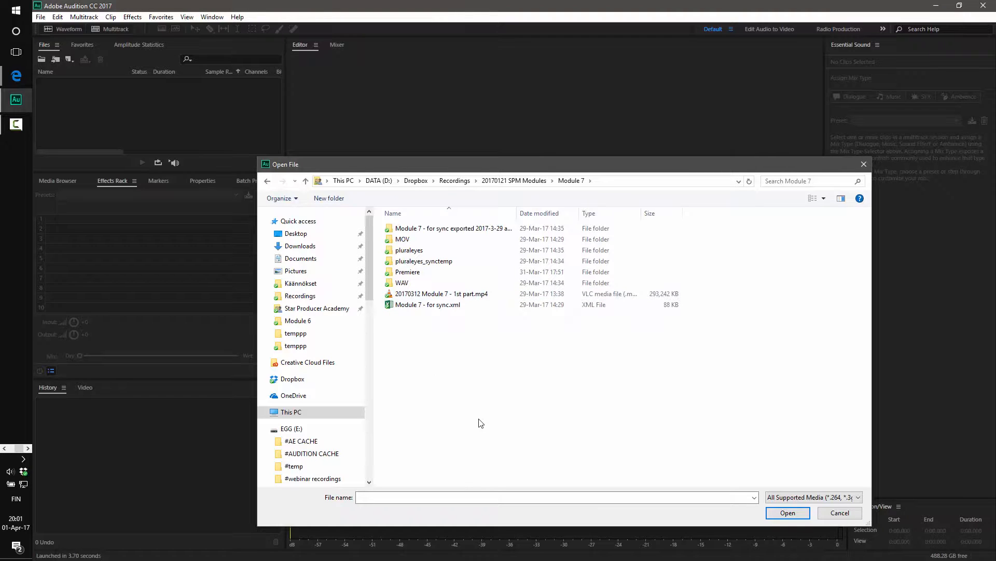
double_click(411, 283)
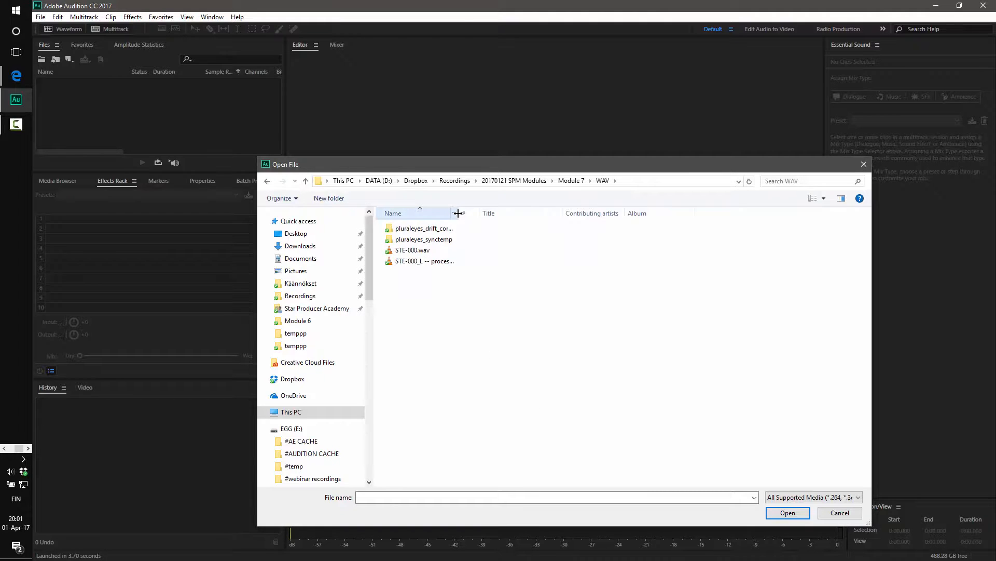
drag(458, 213, 558, 213)
click(407, 251)
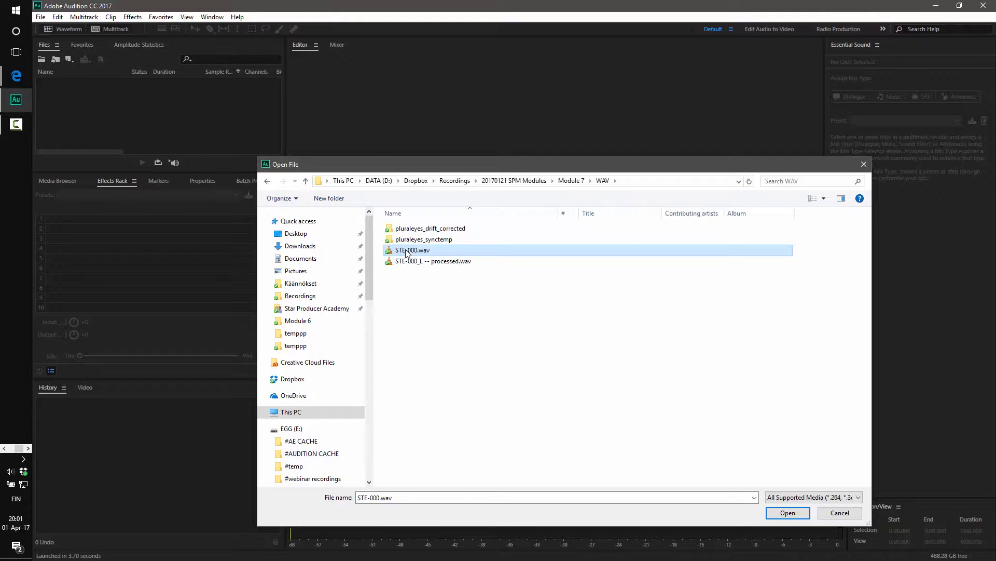
double_click(408, 250)
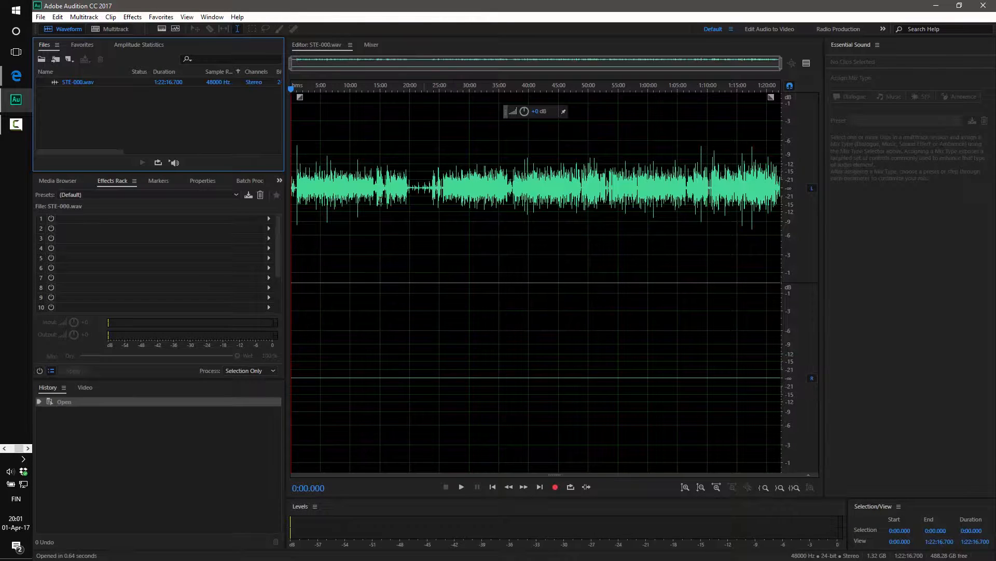
click(346, 184)
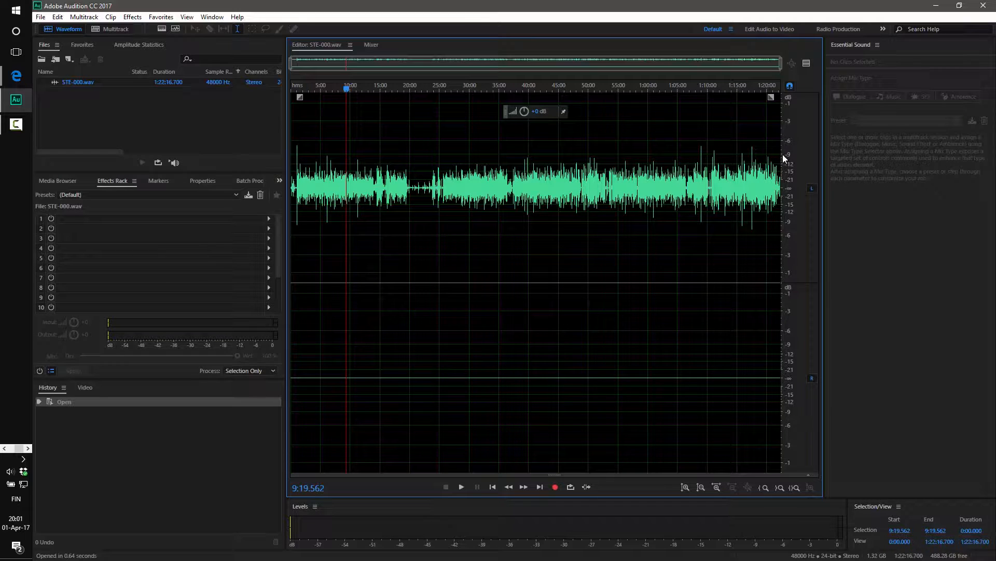
click(321, 193)
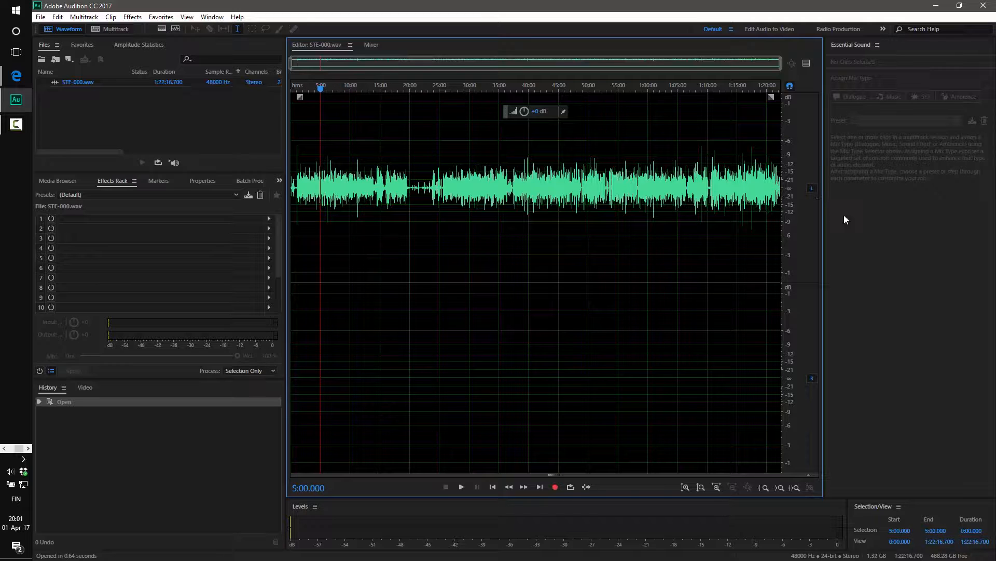
click(342, 166)
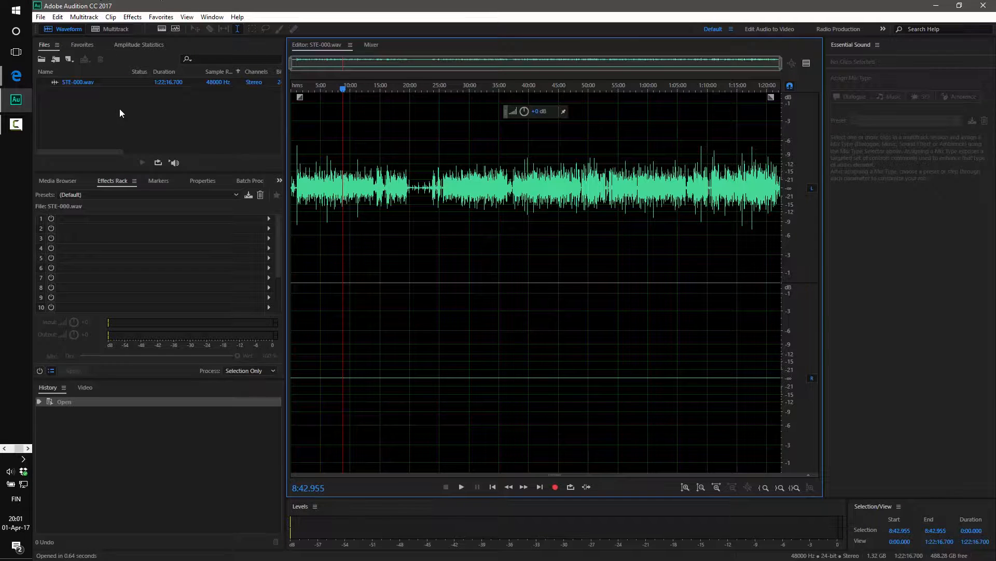
Extract the channels of STE-000.wav to separate mono files.
click(88, 83)
right_click(87, 83)
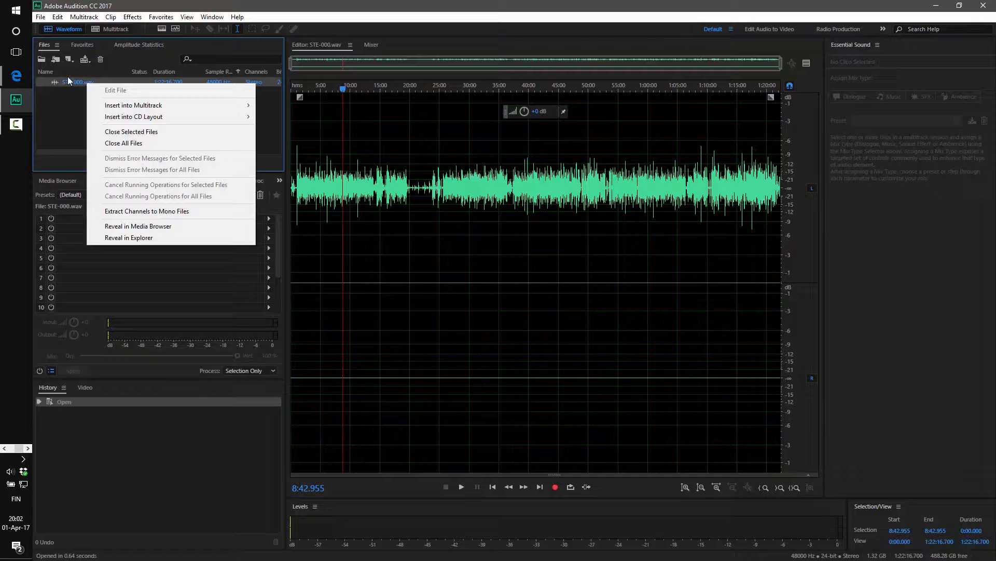
click(70, 109)
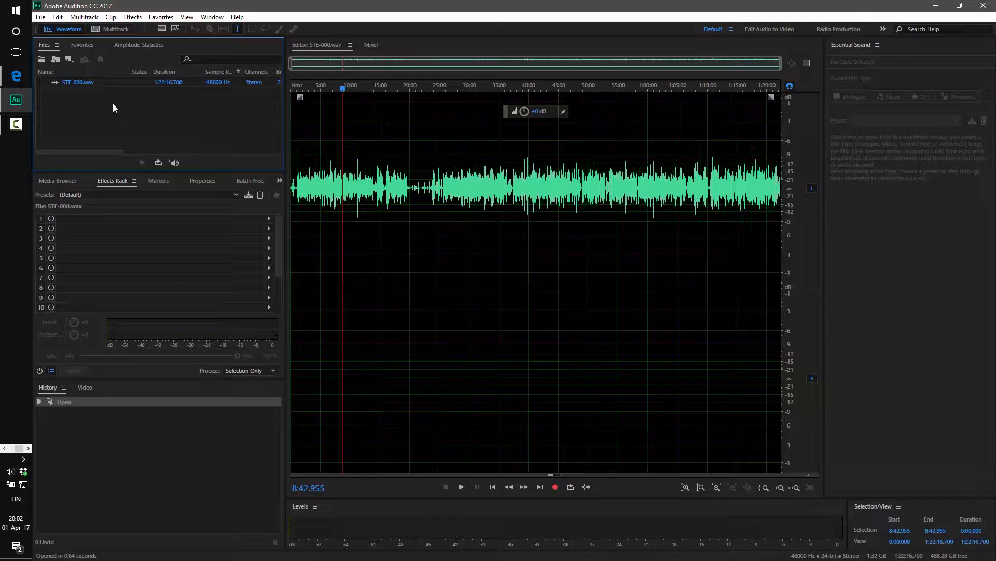
right_click(86, 83)
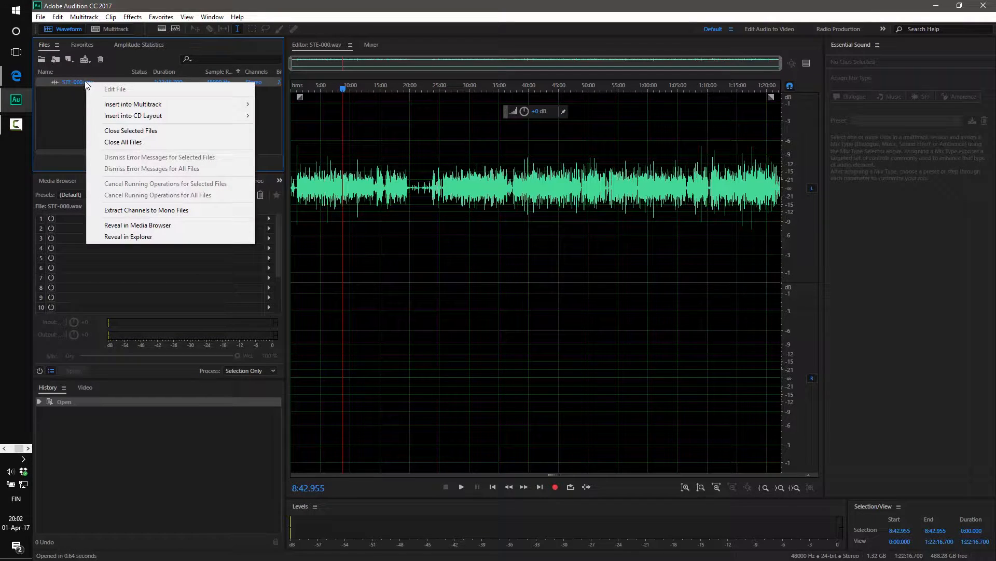
click(126, 210)
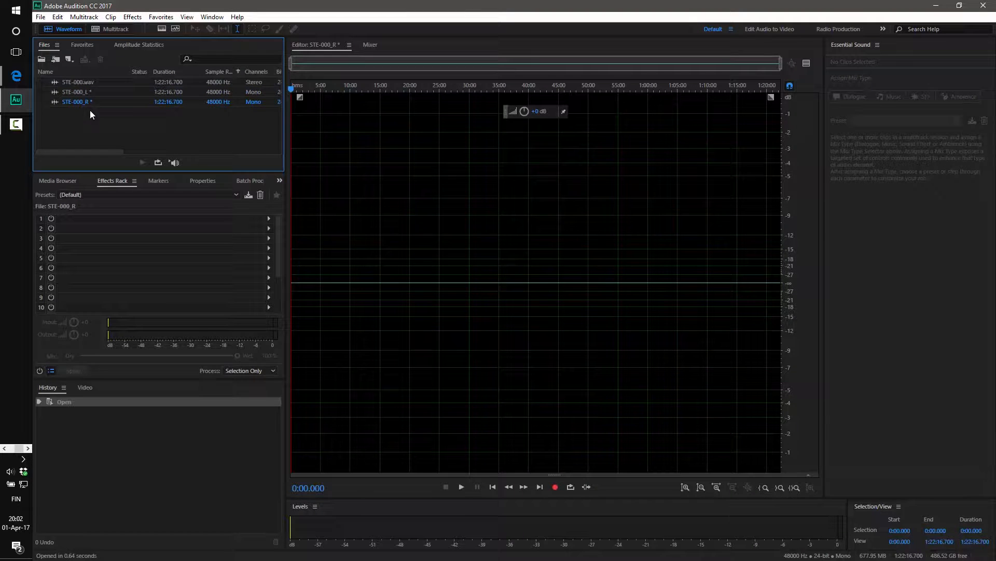
Close the silent STE-000_R file without saving and close the original stereo STE-000.wav, keeping only STE-000_L open.
key(ctrl+w)
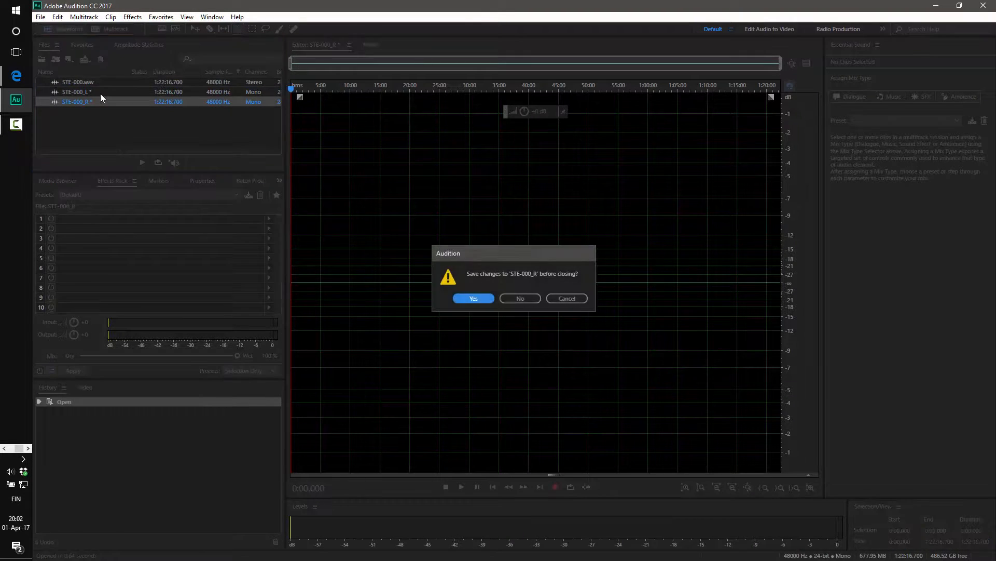
click(521, 298)
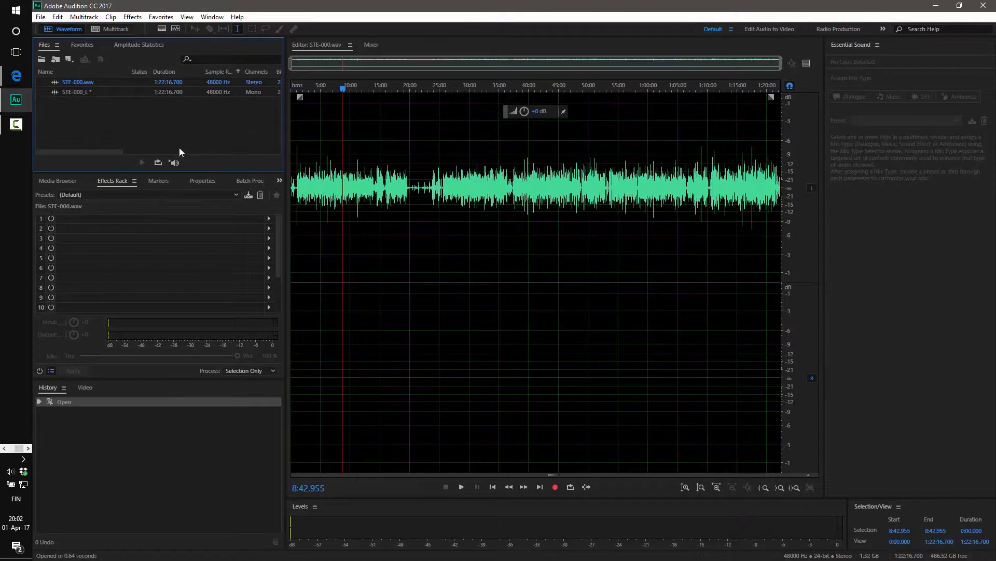
click(104, 78)
key(ctrl+w)
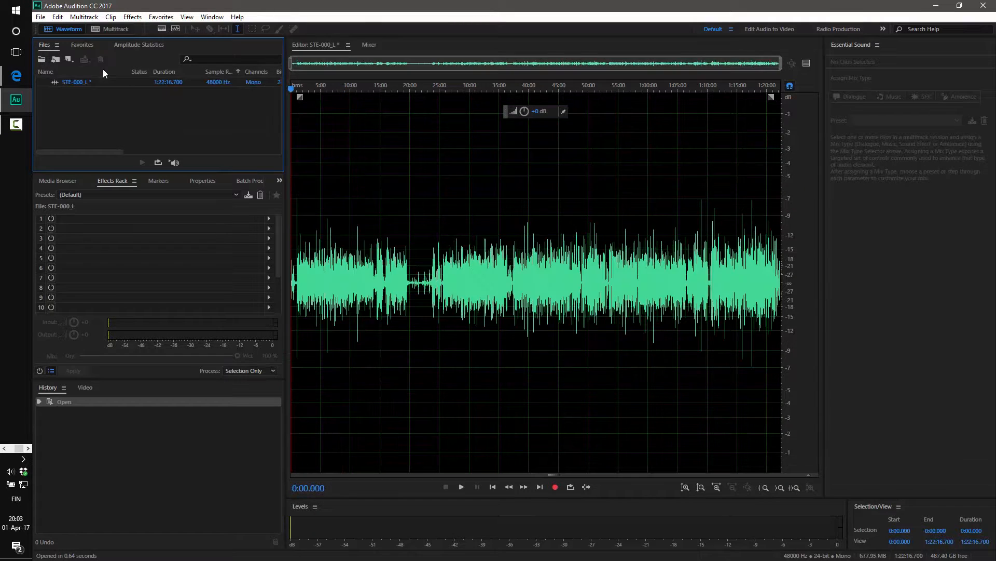
Load the "White screen presentation" effects rack preset for STE-000_L.
click(380, 327)
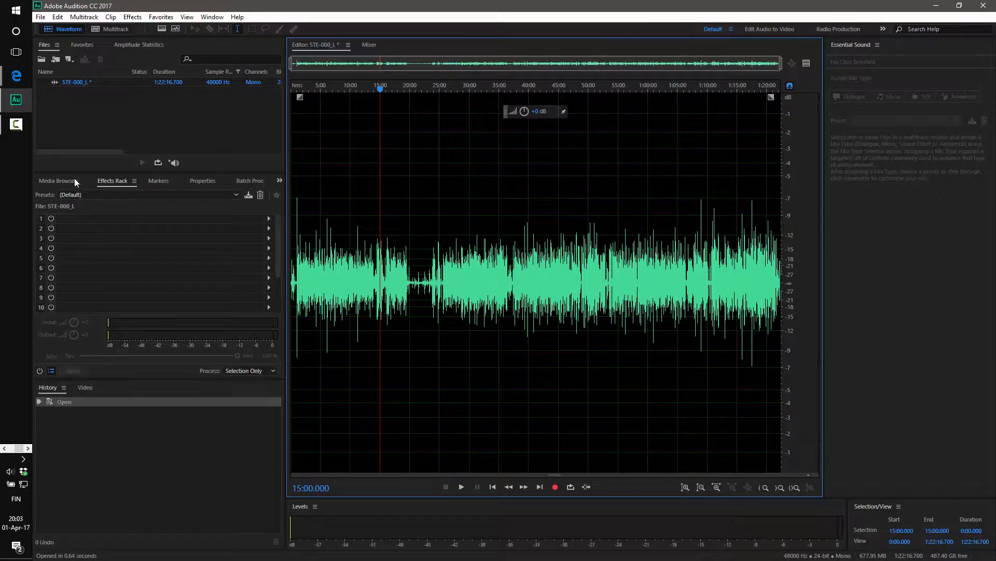
click(119, 188)
click(236, 194)
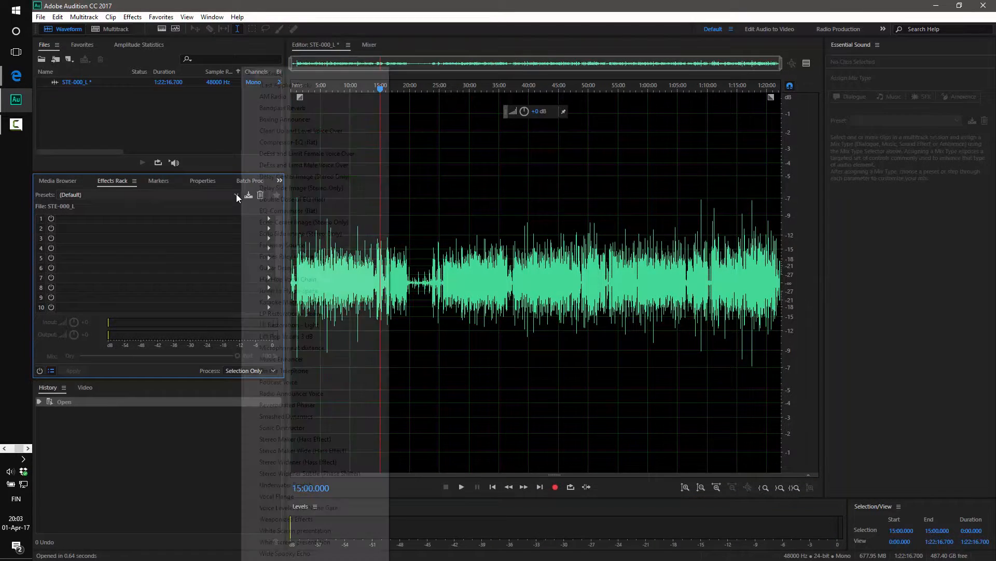
click(287, 542)
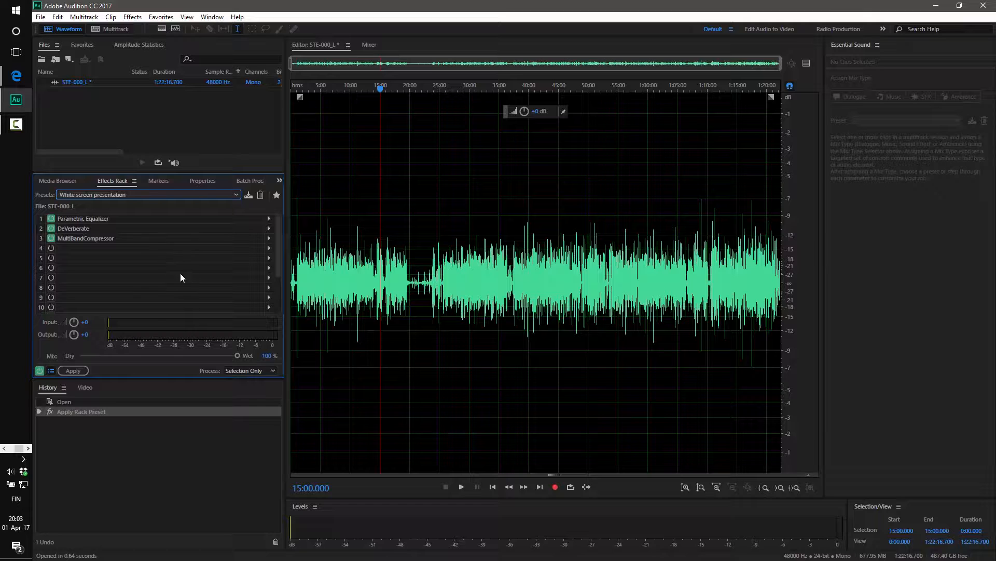
Open the rack's Parametric Equalizer, bypass it and play a few seconds of the recording from about 10:22.
double_click(103, 219)
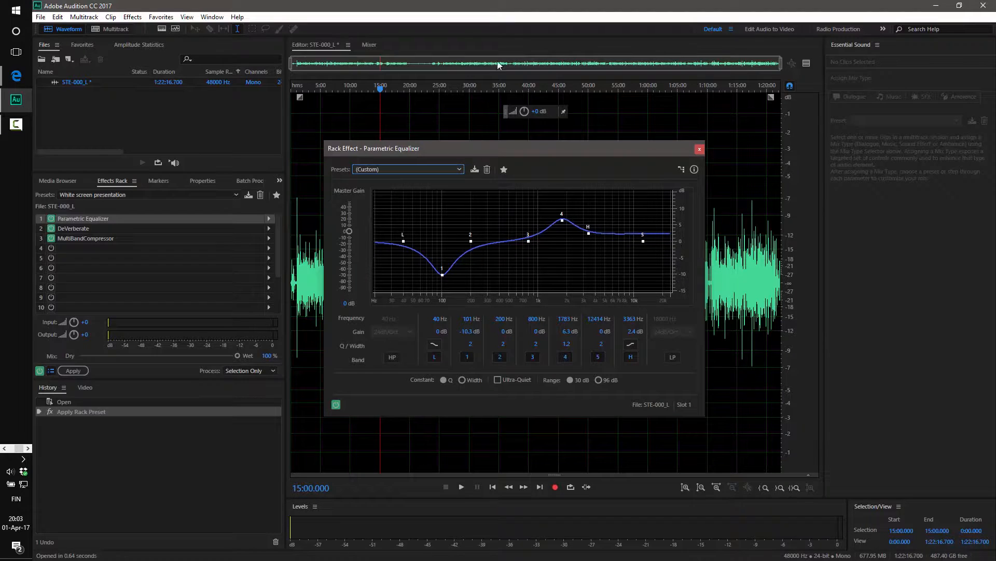
drag(461, 152, 616, 178)
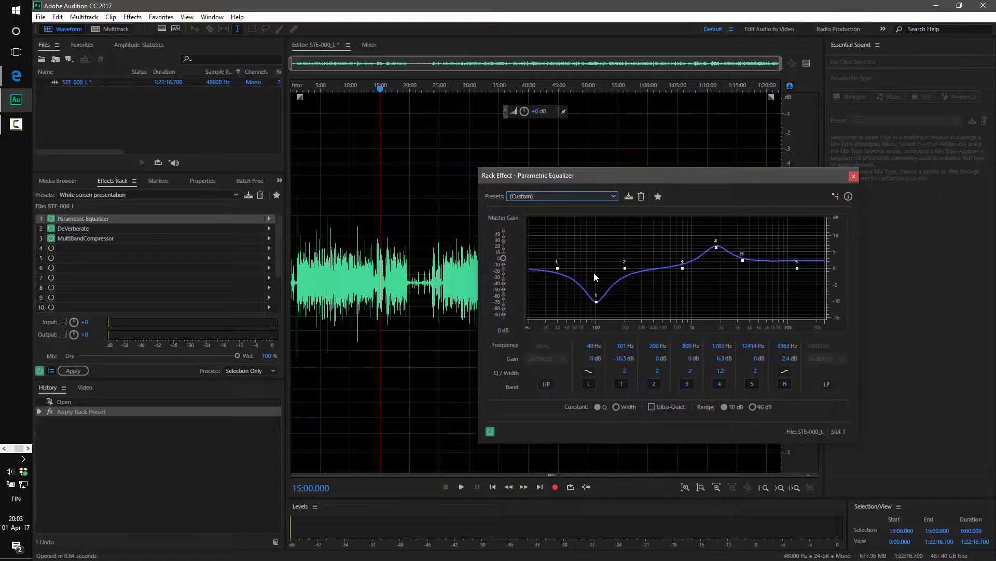
mouse_move(601, 307)
click(490, 432)
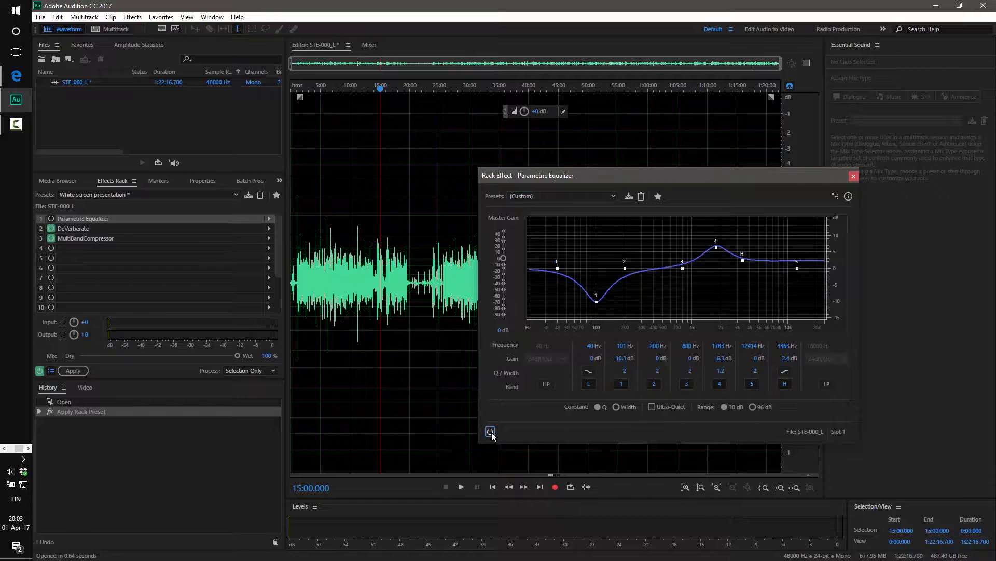
click(352, 92)
key(space)
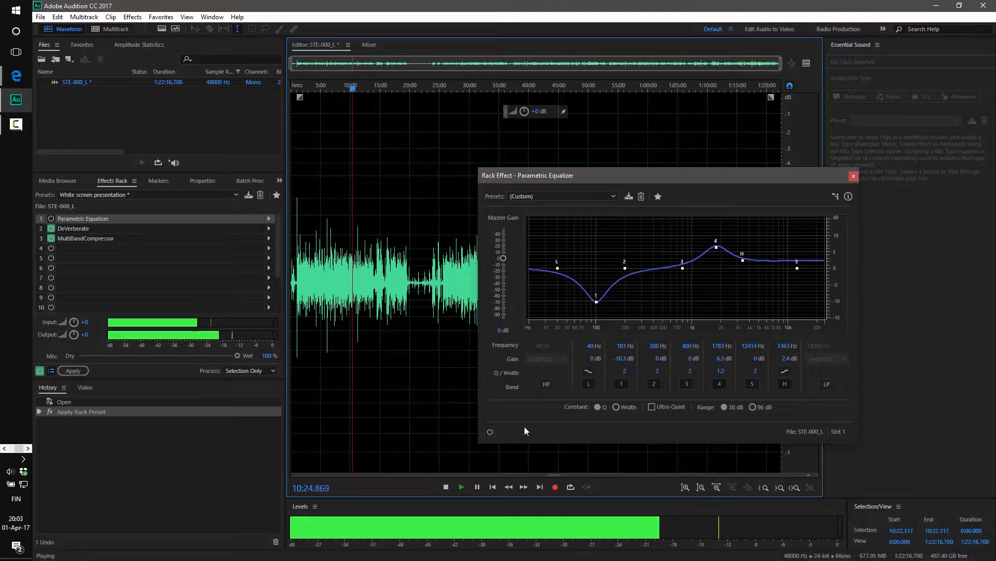
key(space)
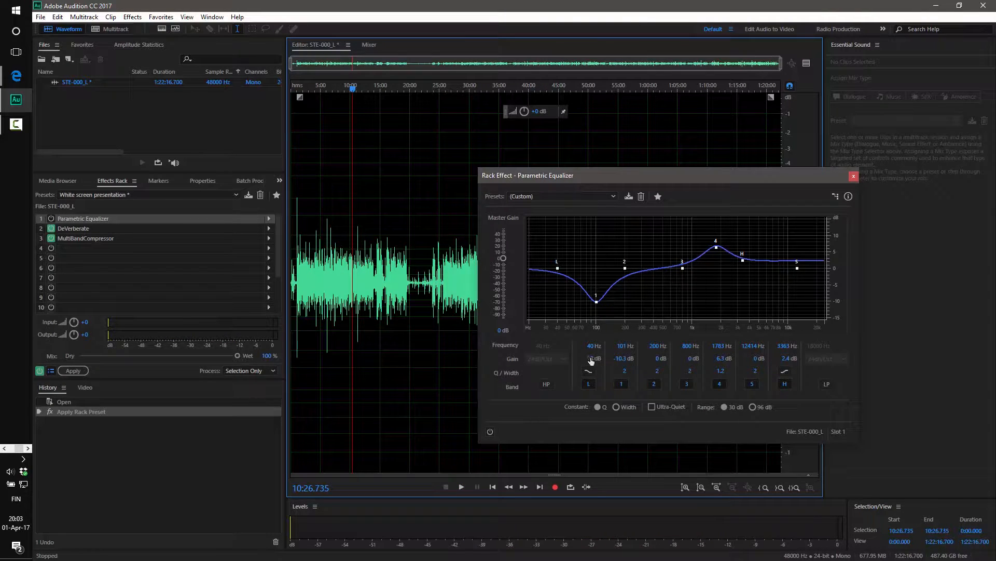
Turn the Parametric Equalizer back on, play the following few seconds to compare, and close its window.
click(491, 431)
key(space)
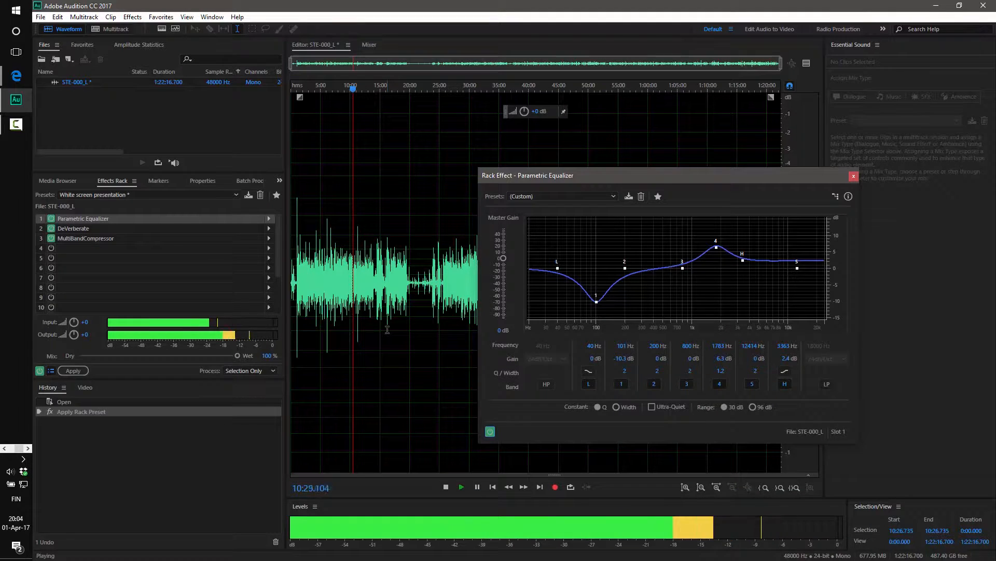
key(space)
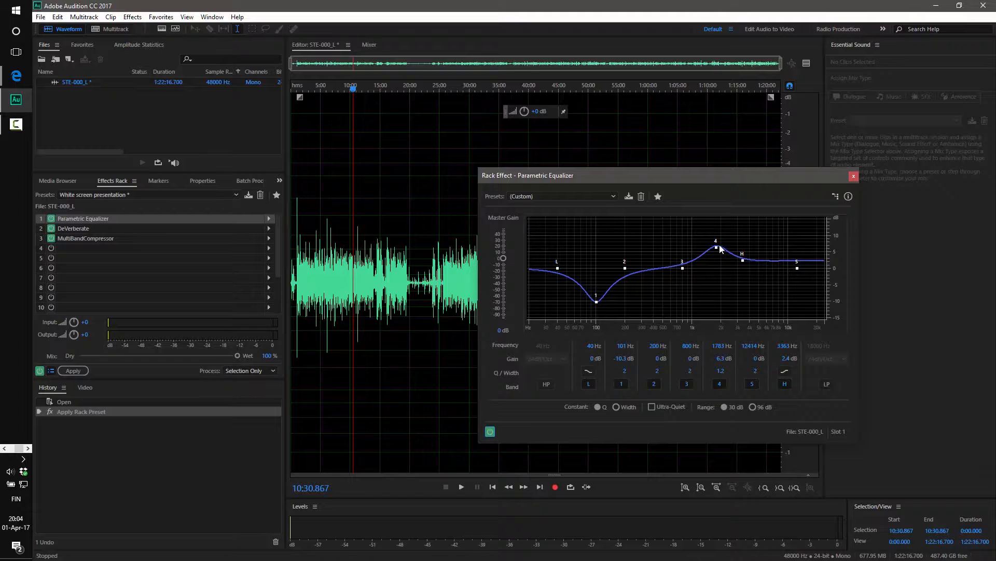
mouse_move(717, 248)
click(854, 176)
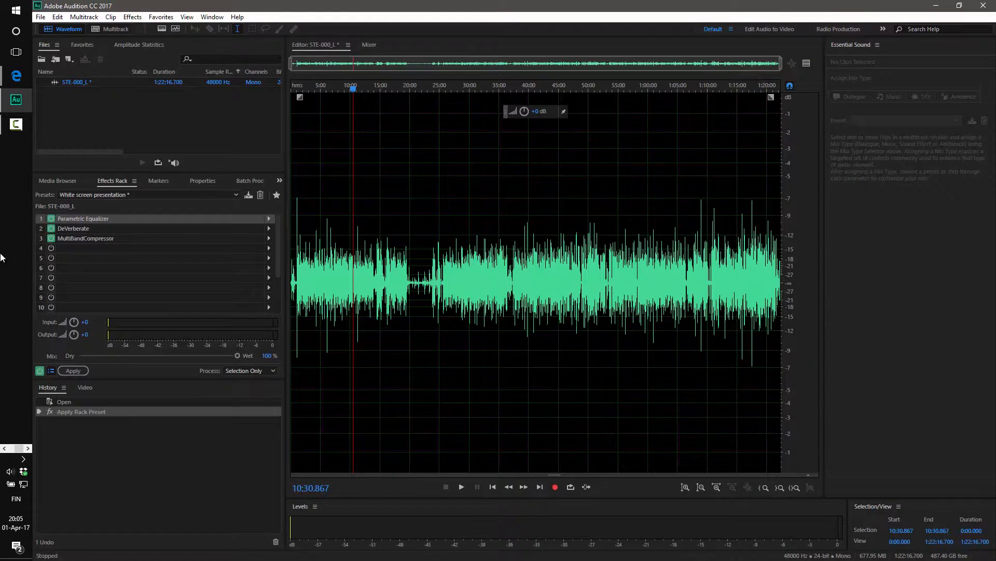
Open the rack's DeVerberate effect and bypass both DeVerberate and MultiBandCompressor.
click(101, 227)
double_click(101, 228)
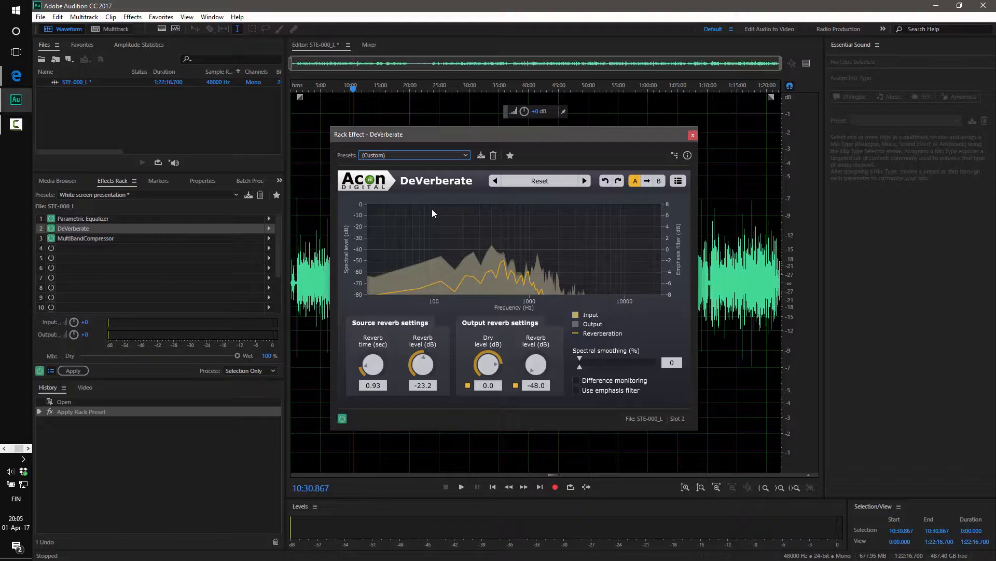
click(51, 228)
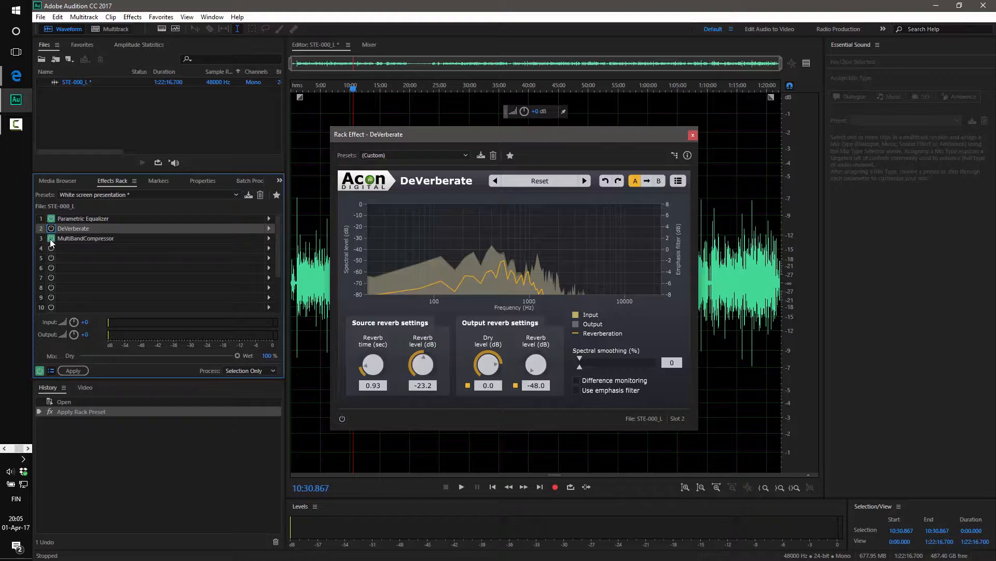
click(51, 238)
drag(491, 130, 614, 142)
Play a few seconds of the recording from about 9:14 to hear it without reverb reduction.
click(352, 91)
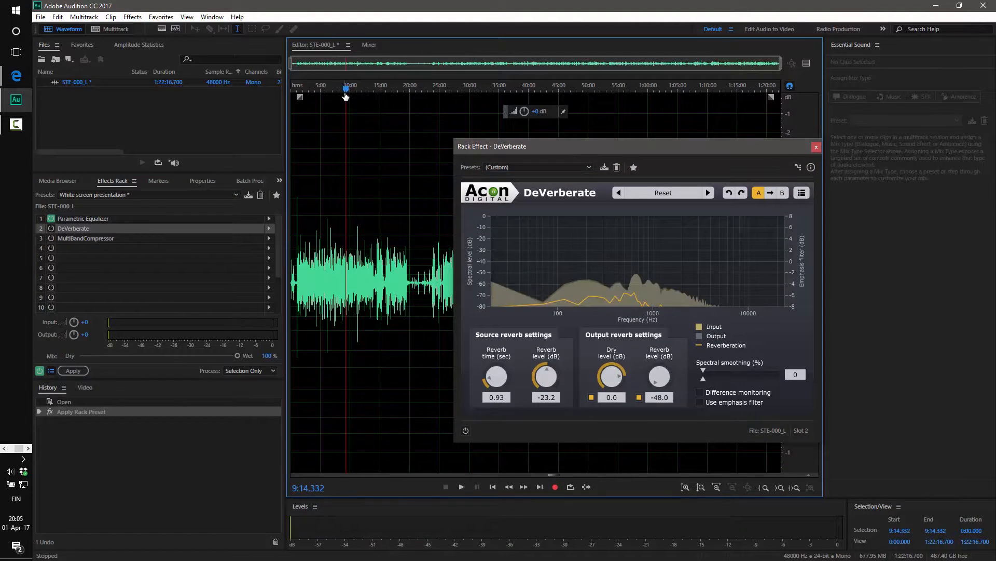
click(345, 90)
key(space)
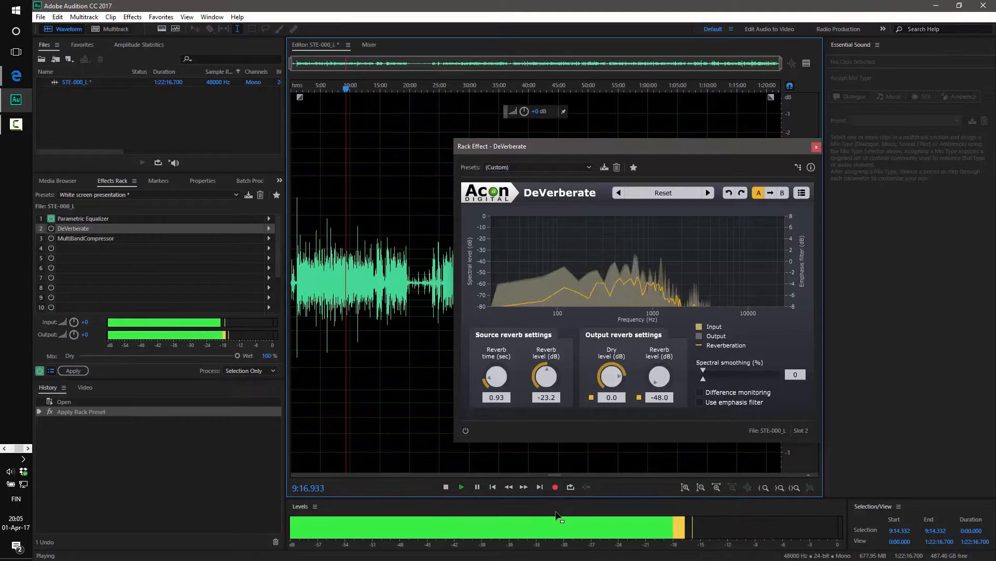
key(space)
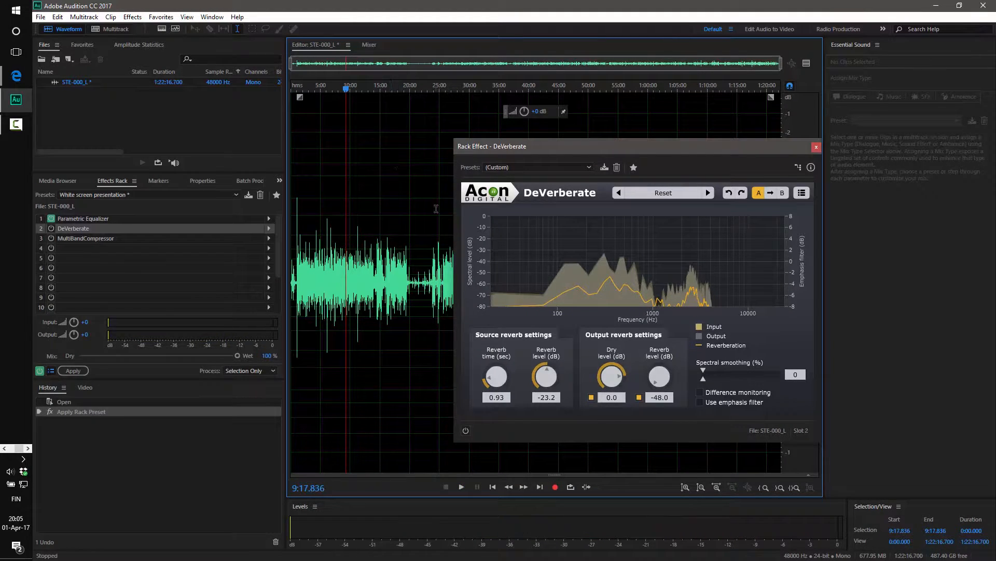
Turn DeVerberate back on and play the following few seconds to hear the reduced reverb.
click(466, 431)
key(space)
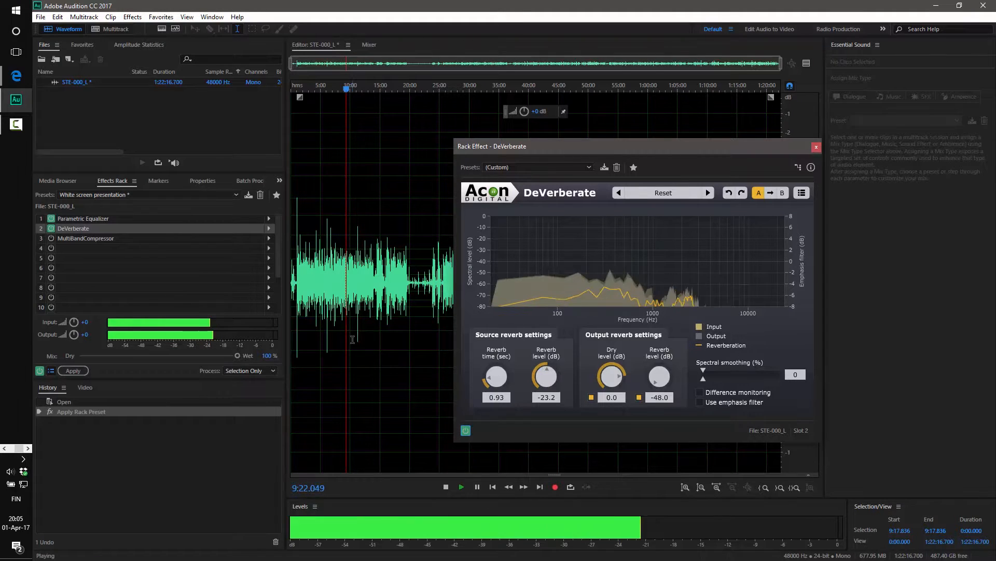
key(space)
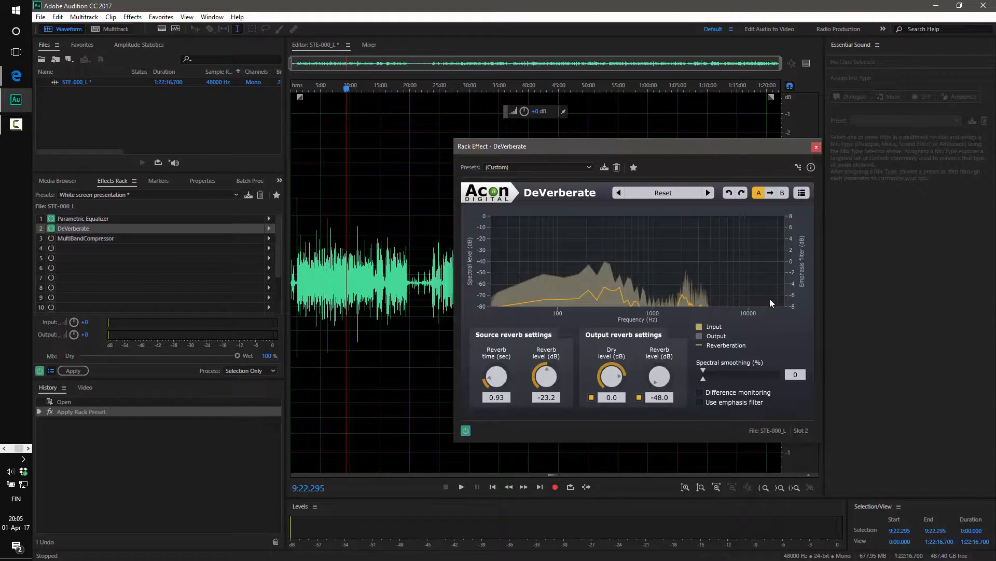
drag(527, 148, 372, 155)
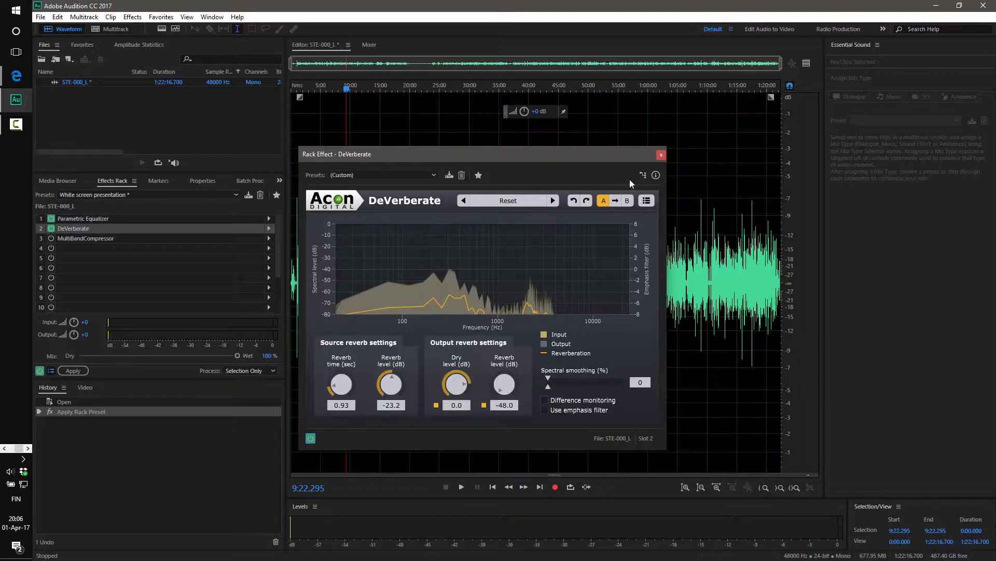
Close the DeVerberate window, turn MultiBandCompressor on in the rack, and open its settings.
drag(431, 162, 476, 165)
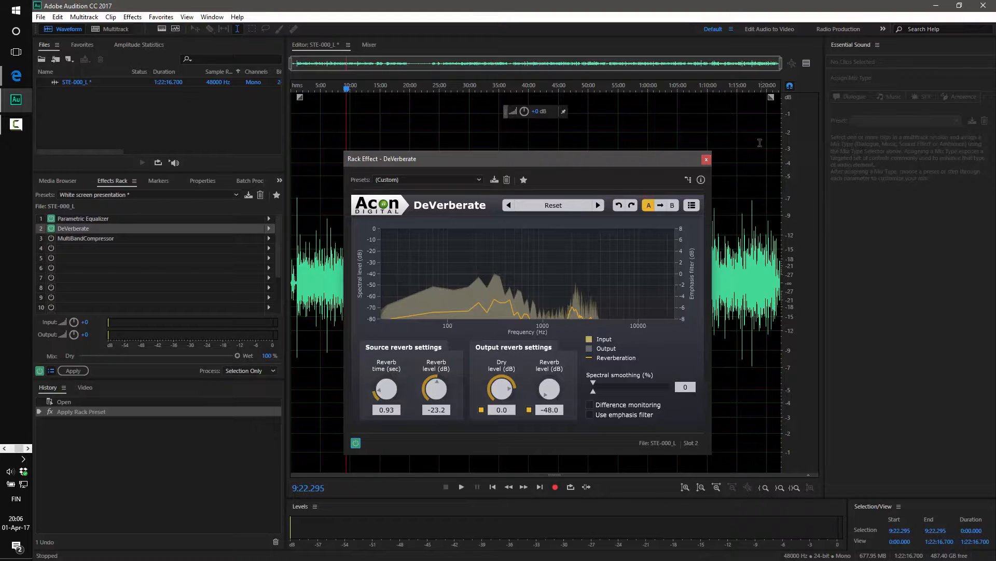
click(706, 160)
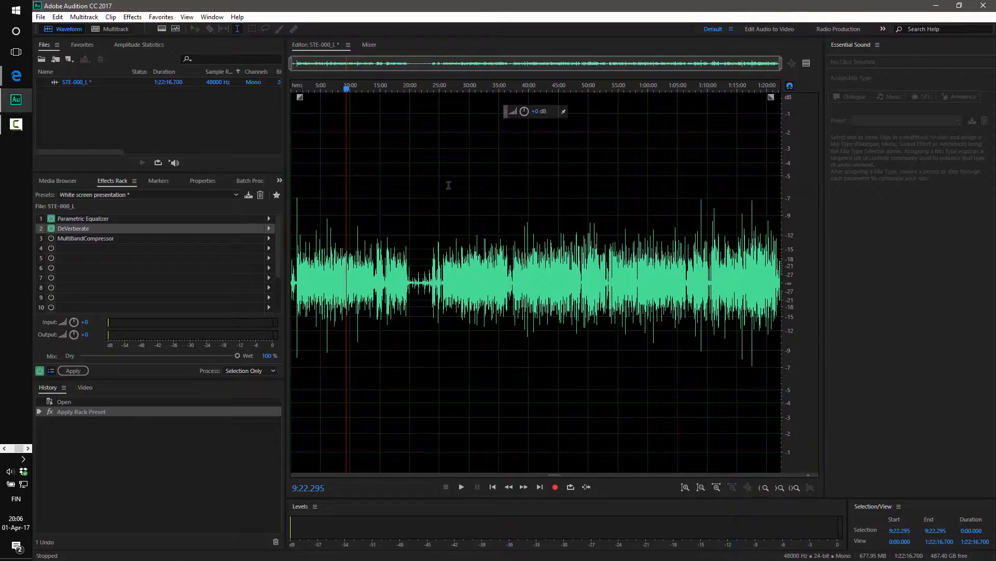
click(51, 239)
double_click(69, 239)
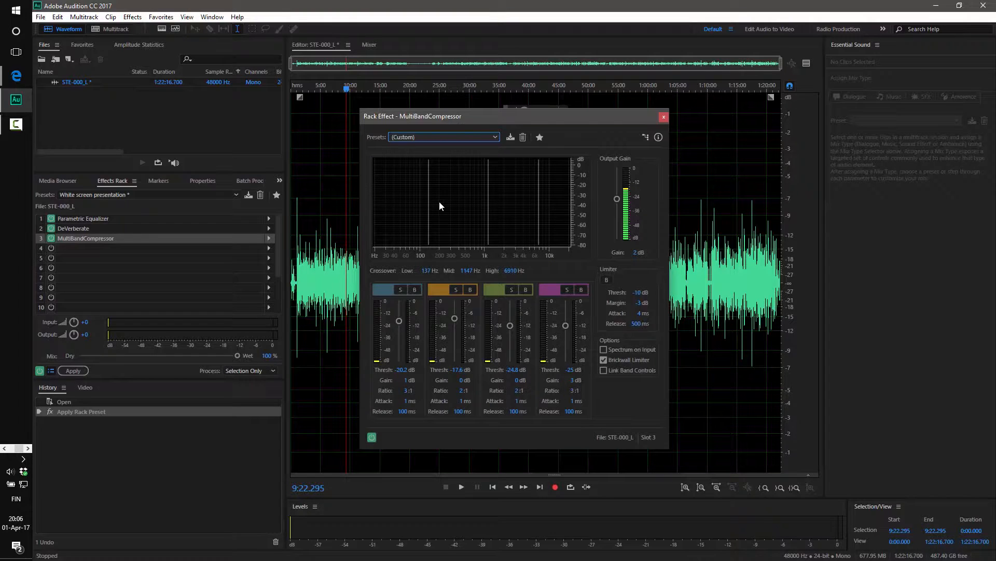
Choose the compressor's Broadcast preset and set its limiter margin to -3 dB.
click(420, 137)
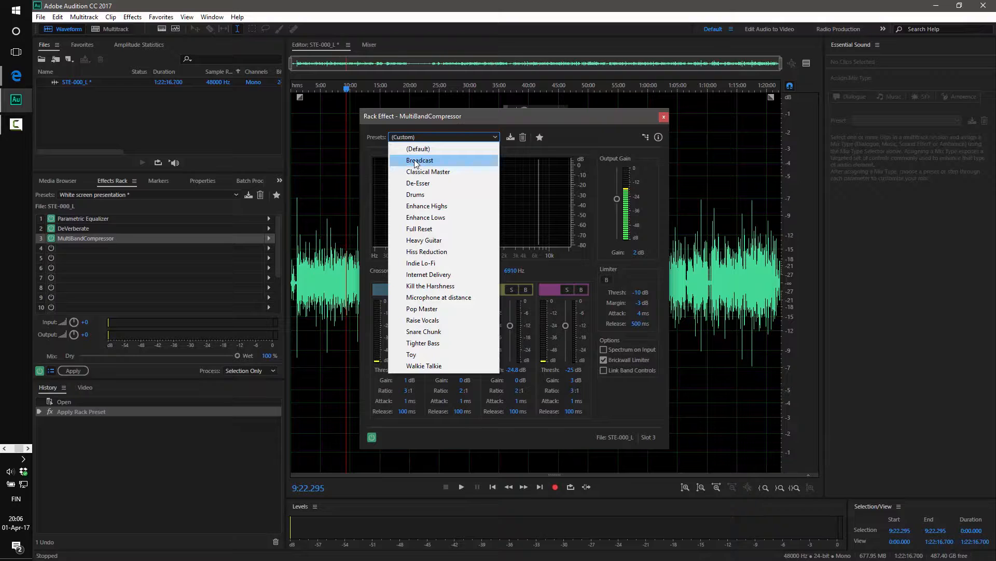
click(419, 160)
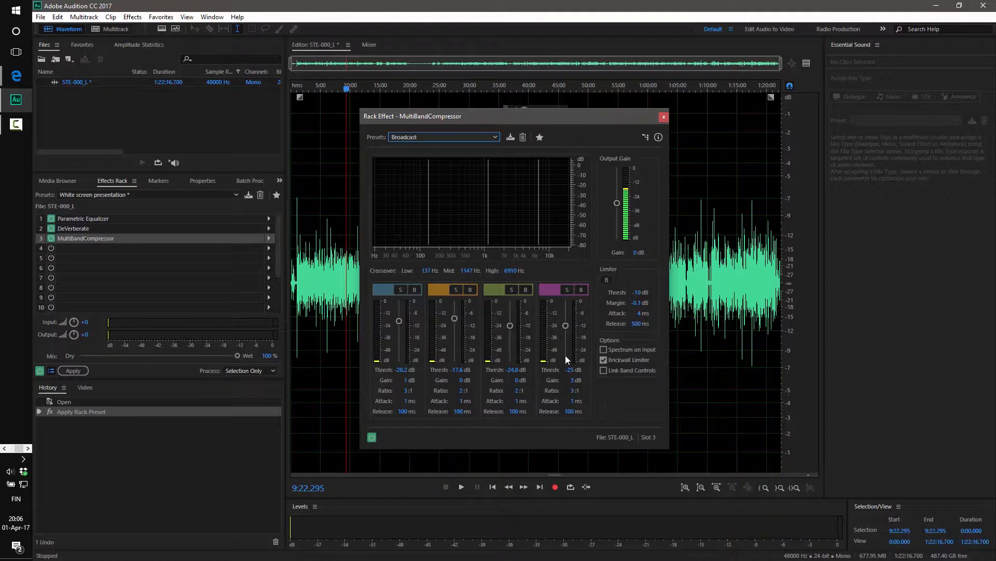
click(638, 302)
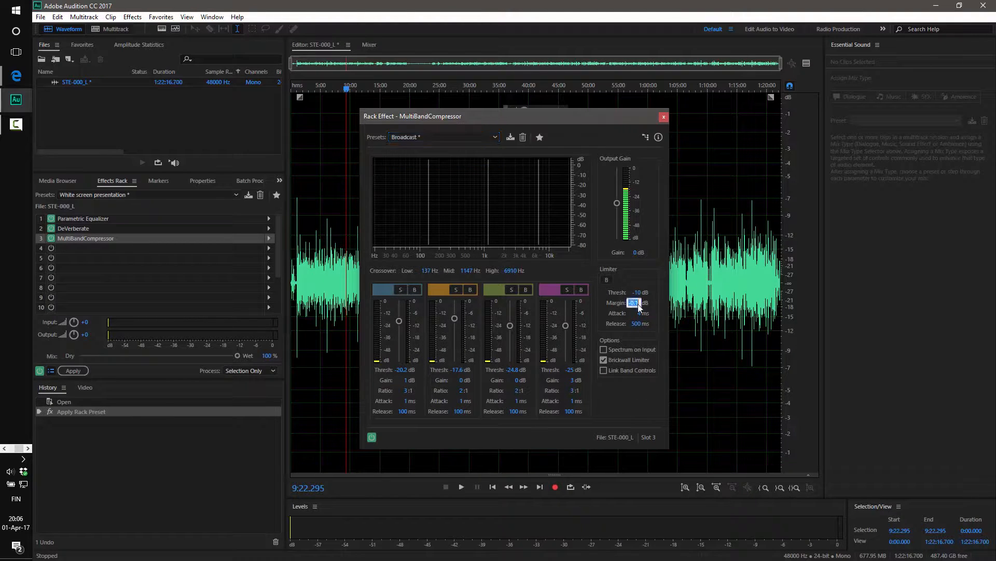
text(-3)
key(Return)
Play short stretches of the recording from about 8:16 to hear the compressor's effect.
click(340, 244)
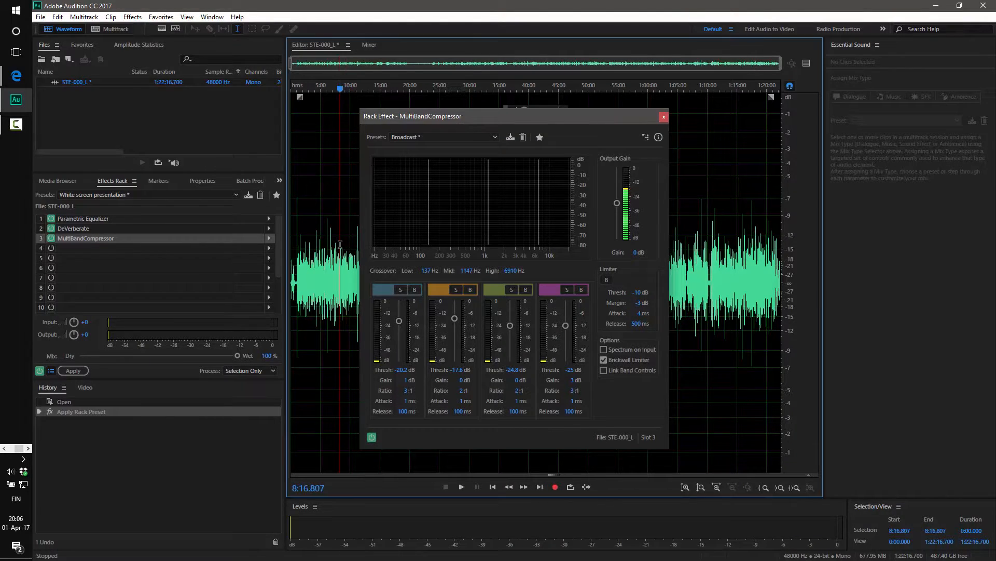
key(space)
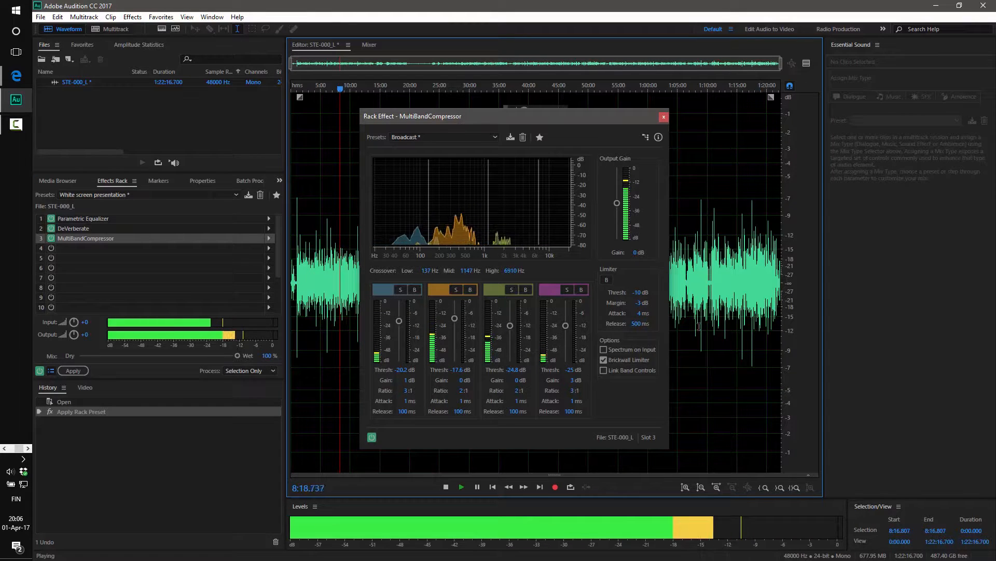
click(634, 252)
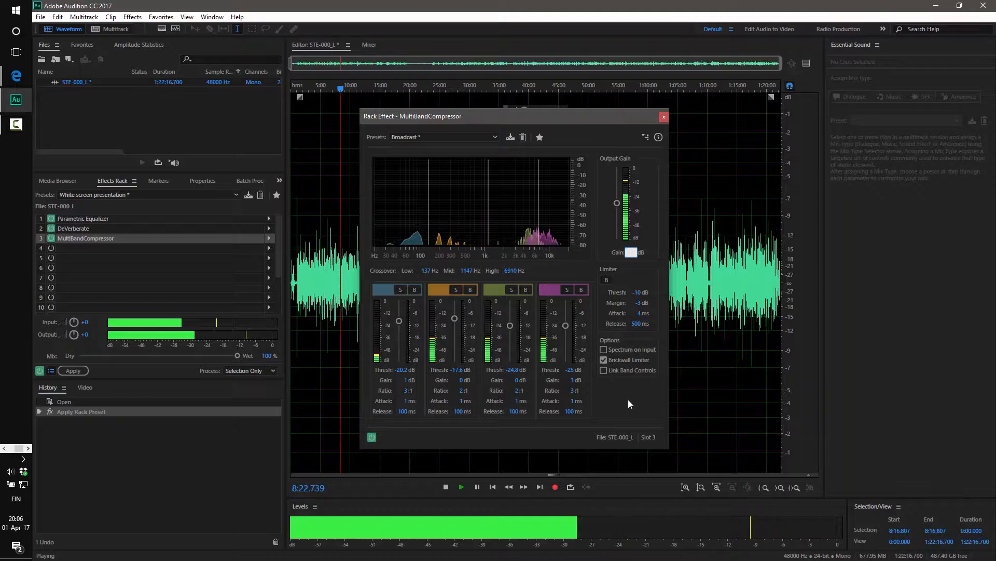
click(411, 438)
key(space)
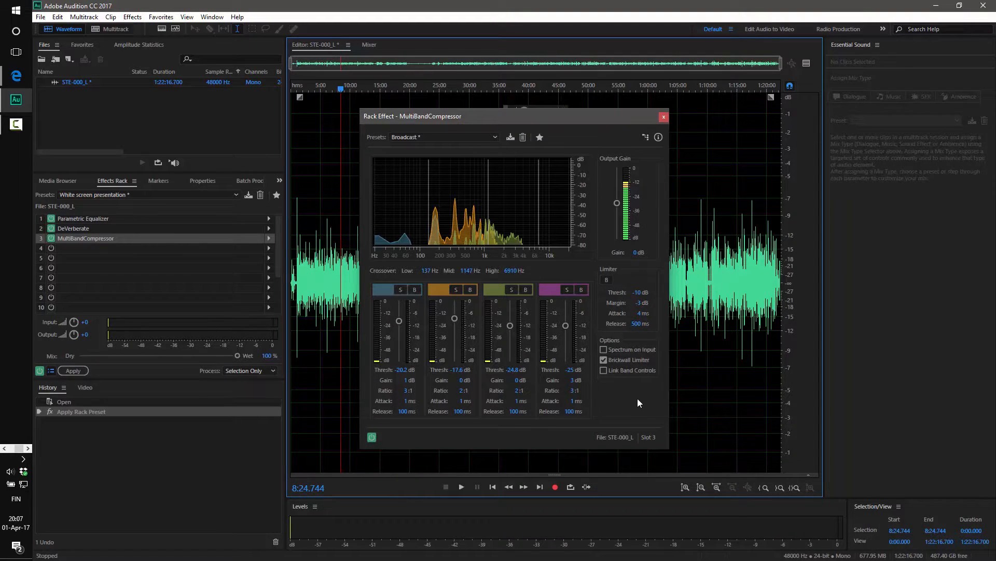
key(space)
key(space)
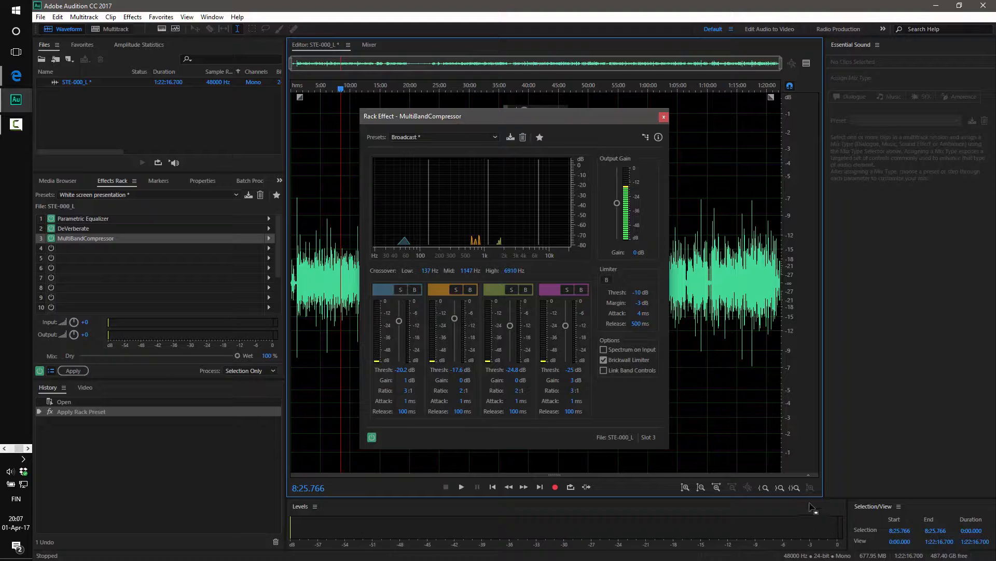
Raise the compressor's output gain to 4 dB and on to 10 dB while the recording plays, and stop playback.
key(space)
click(631, 252)
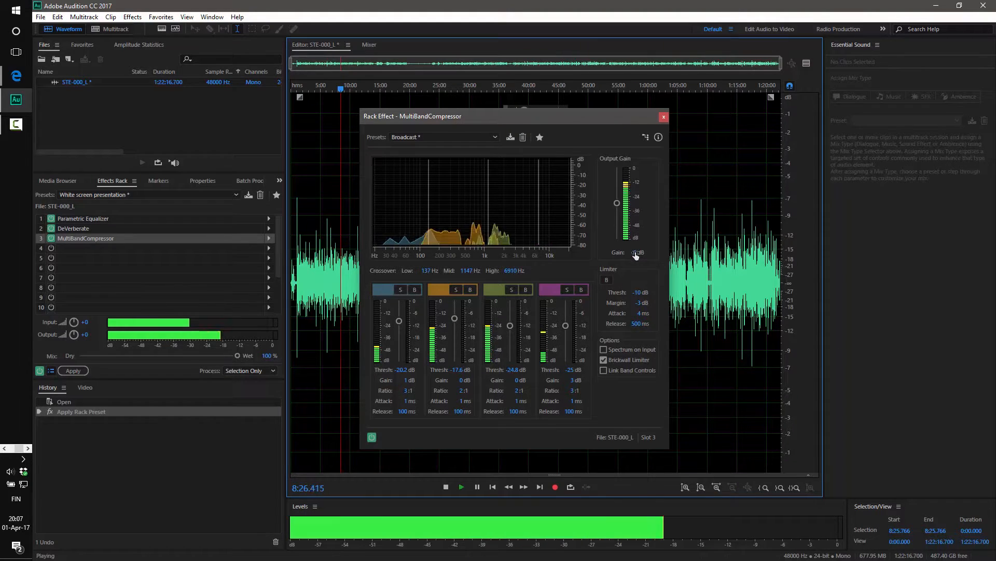
text(4)
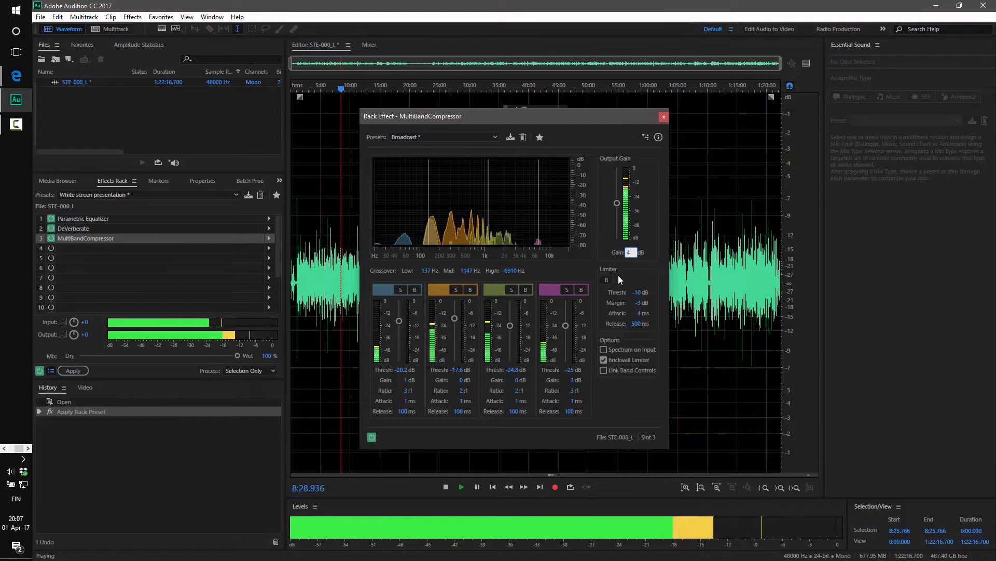
key(Tab)
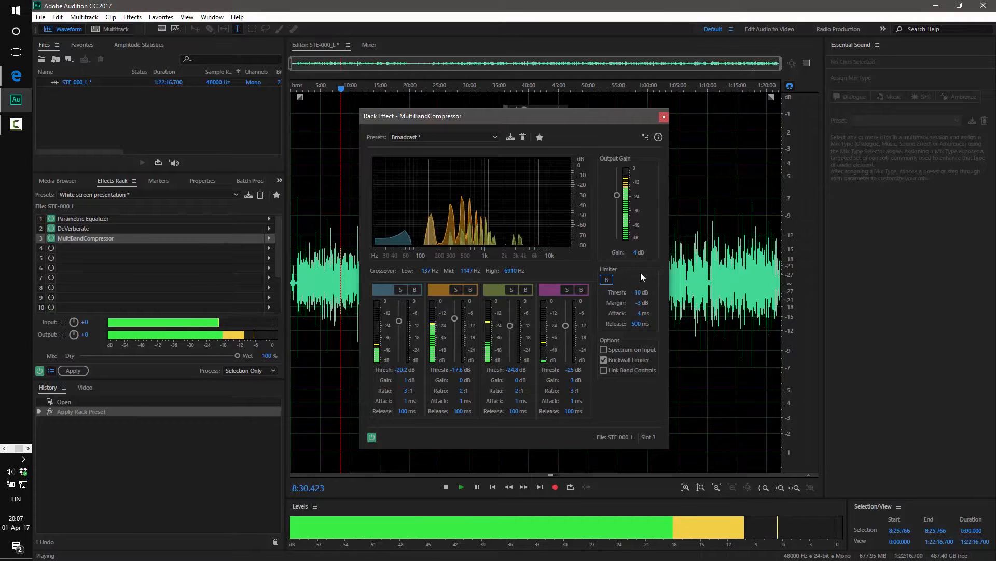
drag(633, 252, 652, 250)
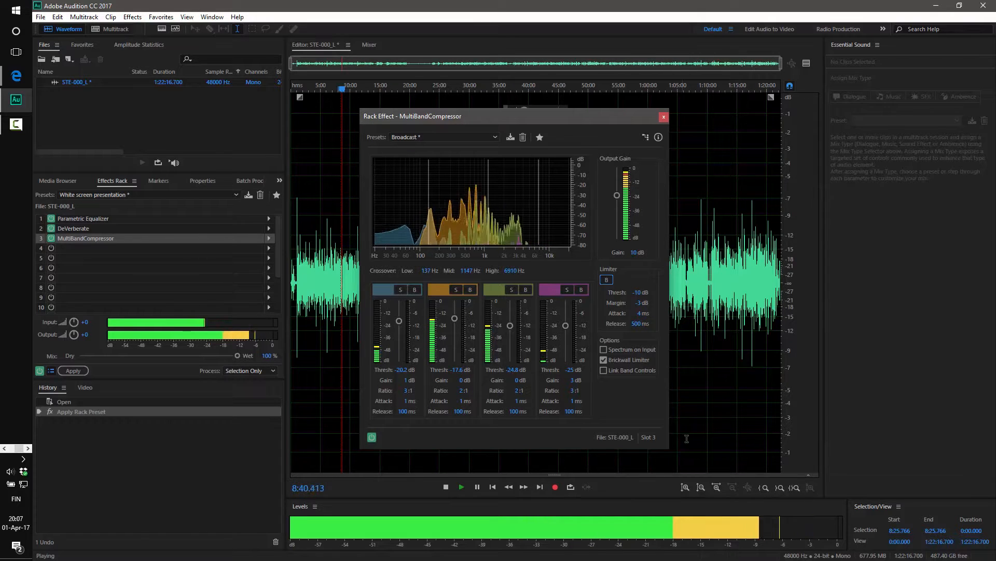
key(space)
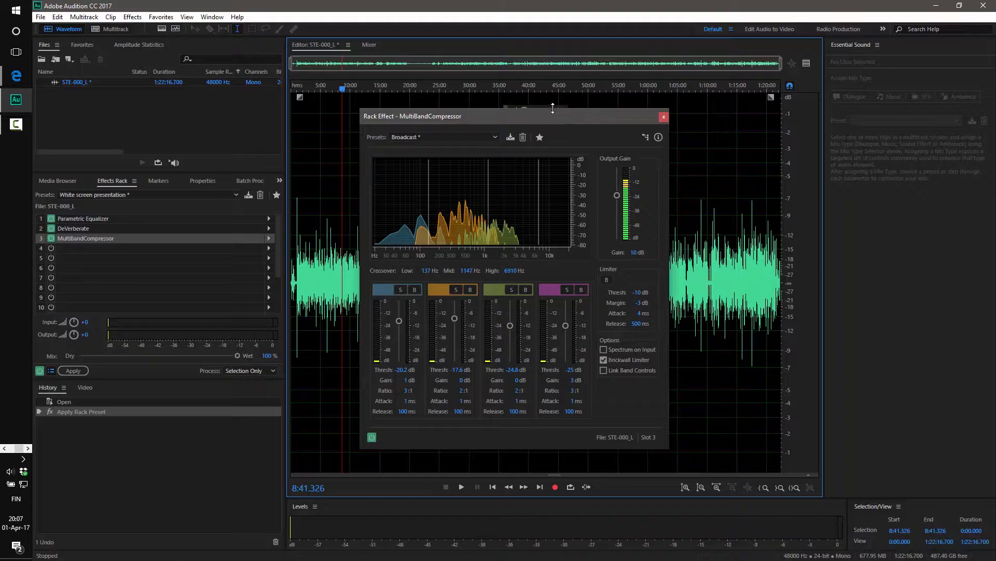
Close the MultiBandCompressor window and apply the effects rack to the recording.
drag(544, 117, 391, 111)
drag(335, 104, 403, 151)
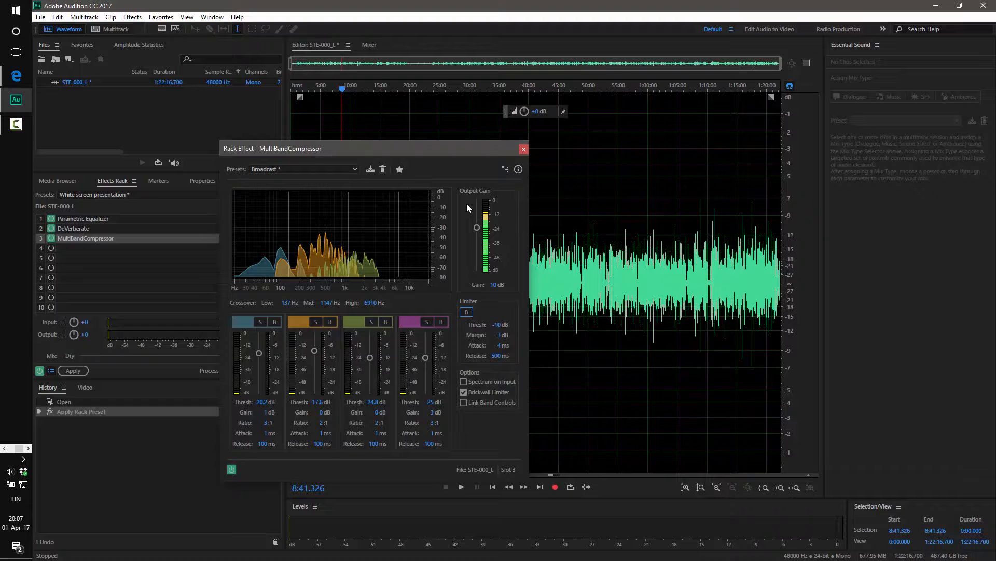
click(524, 149)
click(73, 370)
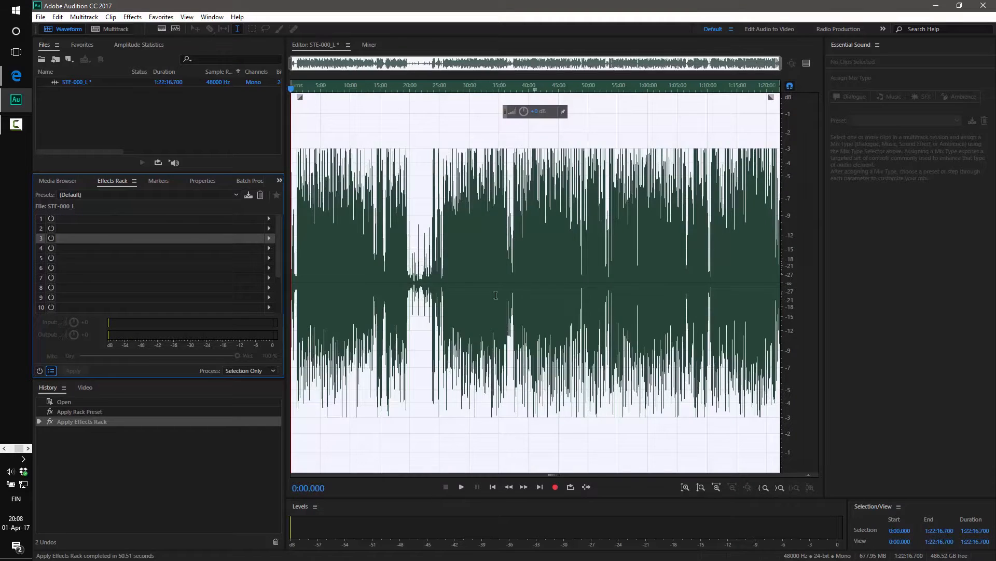
Play a few seconds of the processed recording from about 34:00.
click(466, 252)
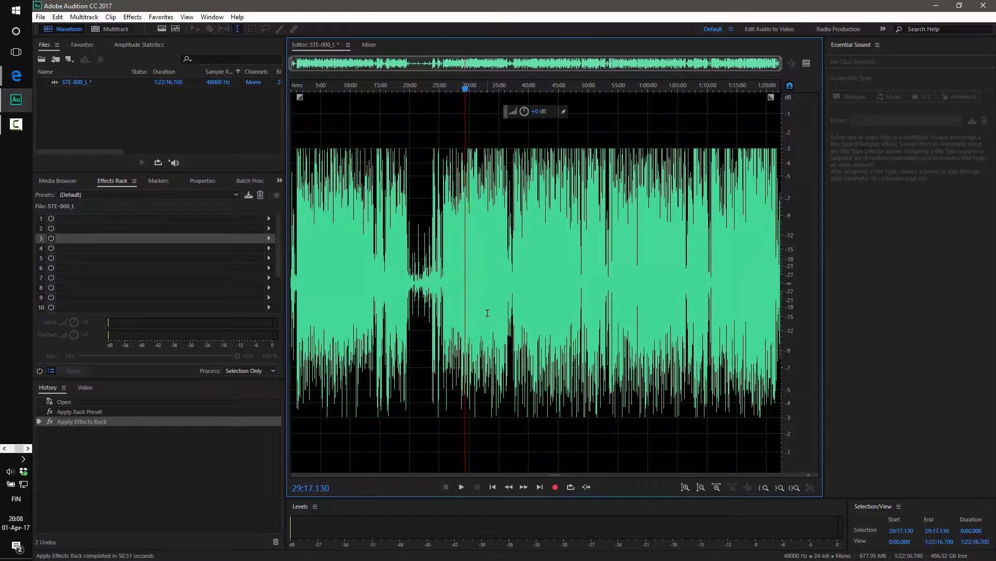
click(493, 88)
key(space)
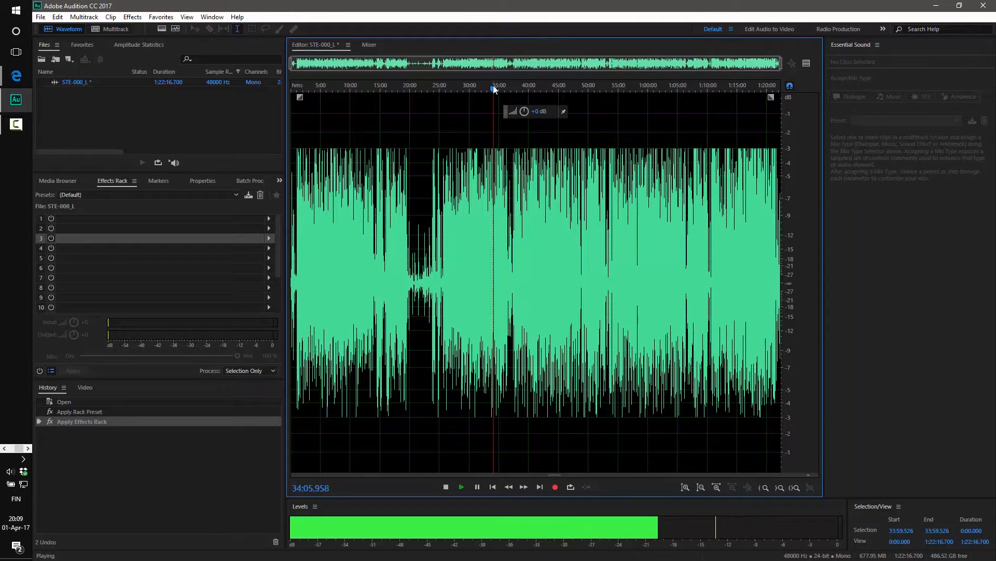
key(space)
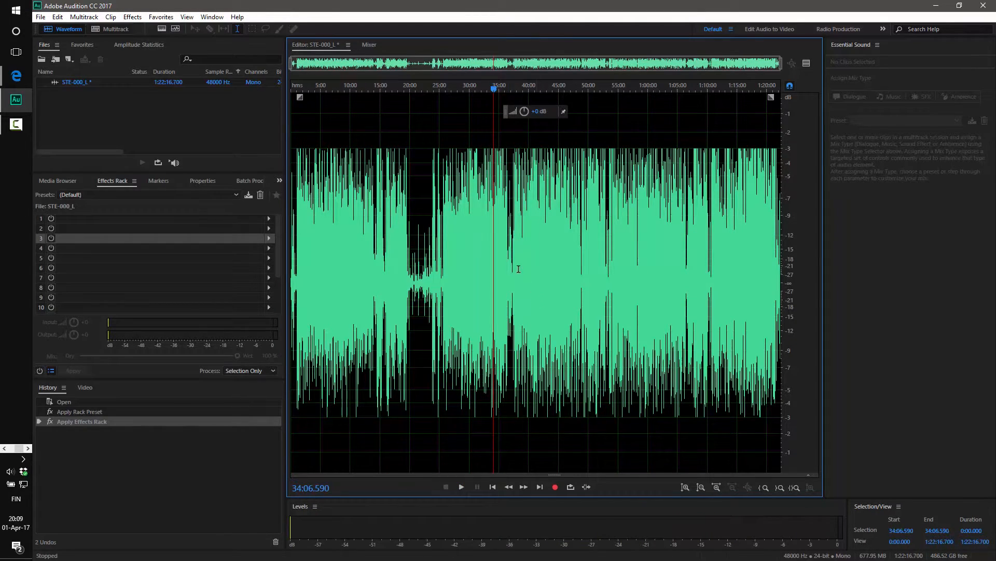
Undo the applied effects rack and the rack preset, and play a few seconds of the original audio from 30:00.
key(ctrl+z)
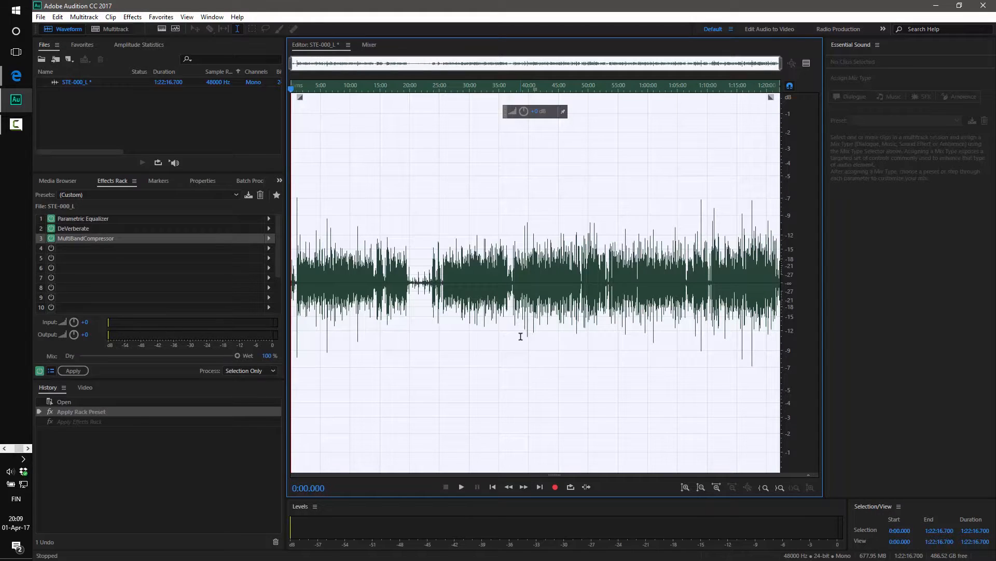
key(ctrl+z)
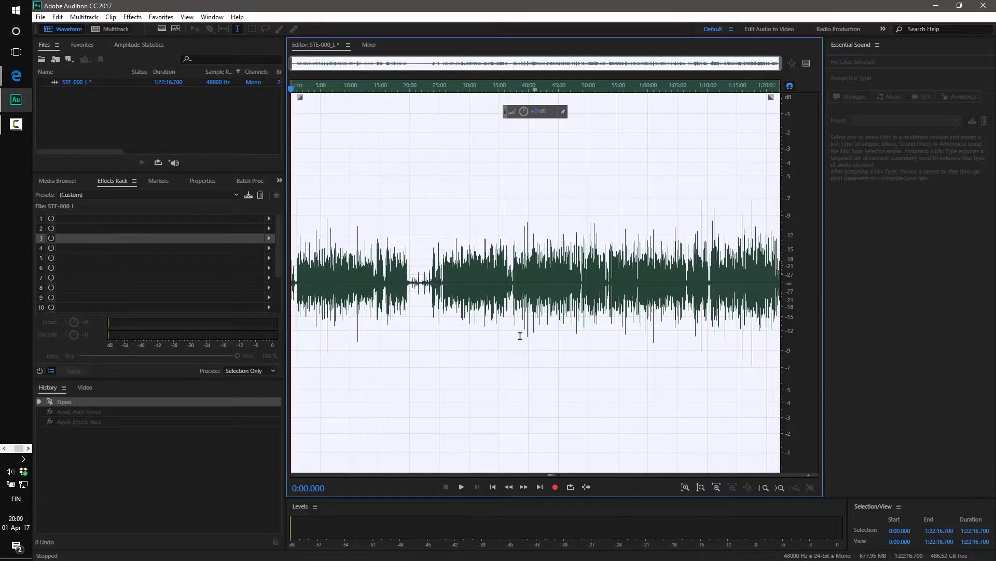
click(469, 297)
key(space)
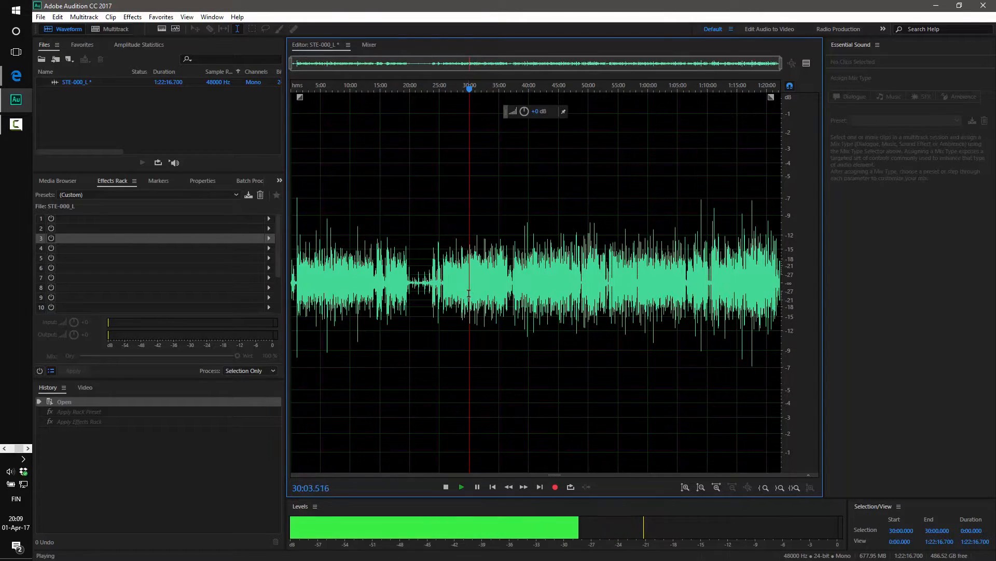
key(space)
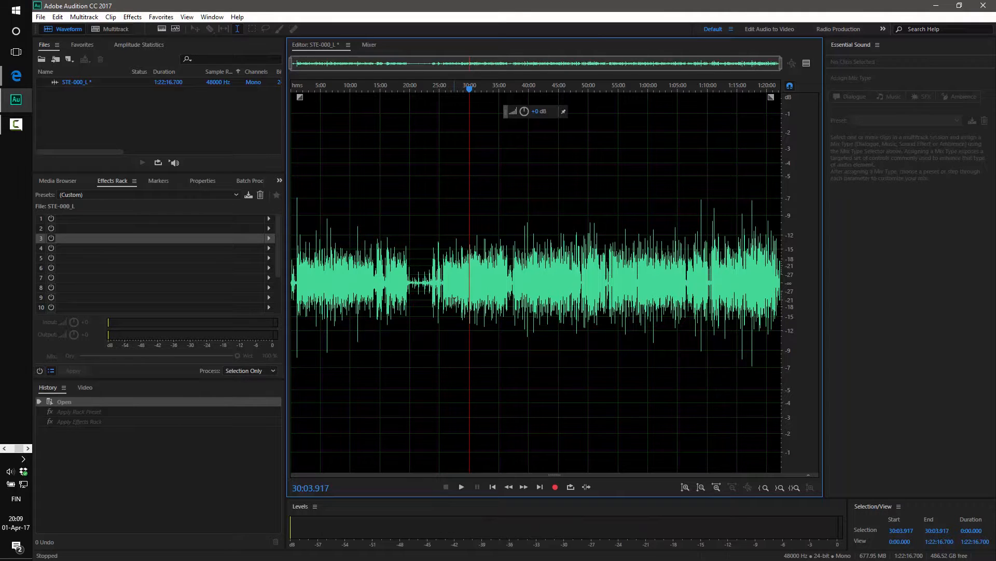
Redo the rack preset and the applied effects rack, and play the processed audio from 30:00 to compare.
key(ctrl+shift+z)
key(ctrl+shift+z)
key(space)
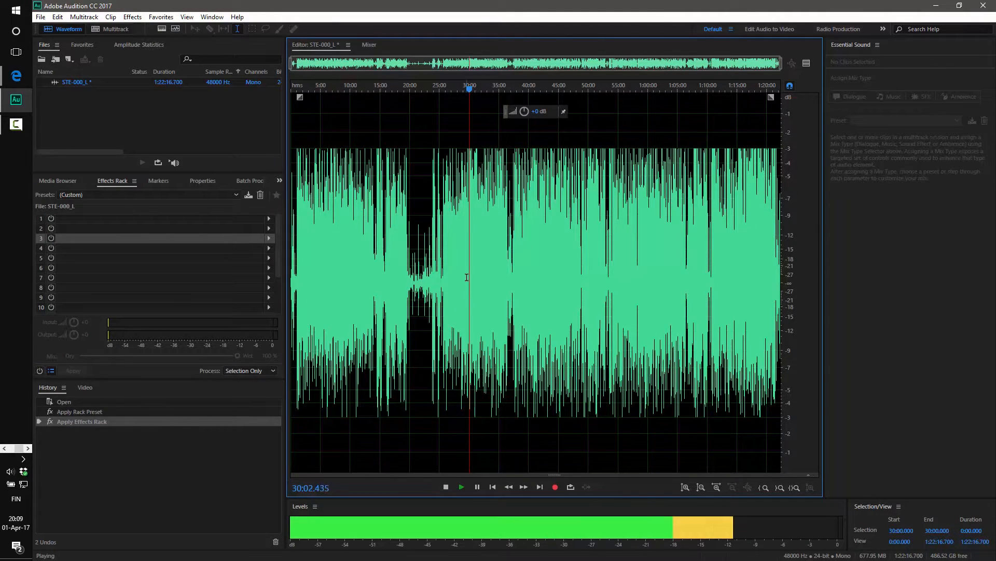
key(space)
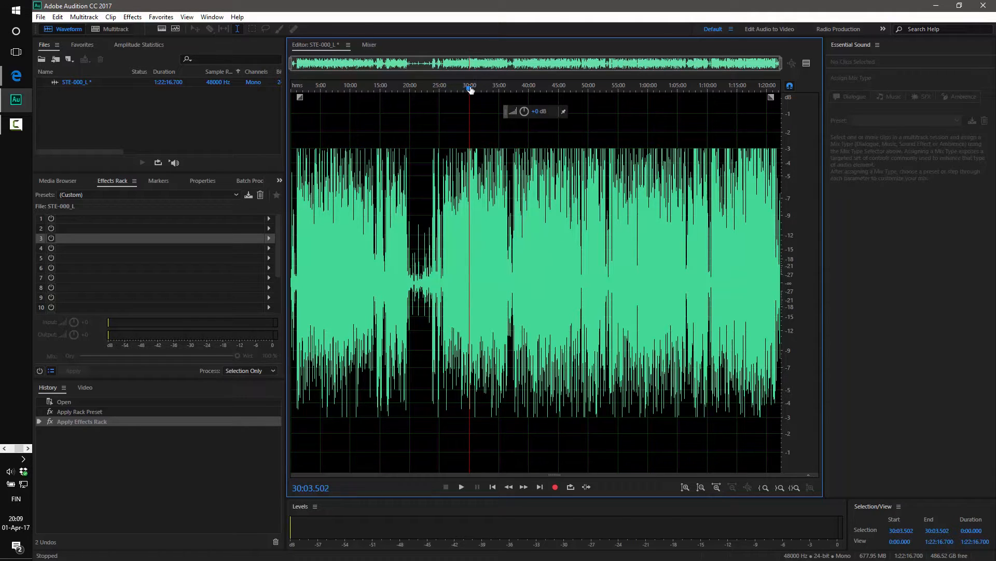
Start a Save As, look at the files in the WAV folder of Module 7 under 20170121 SPM Modules, and cancel saving.
click(41, 17)
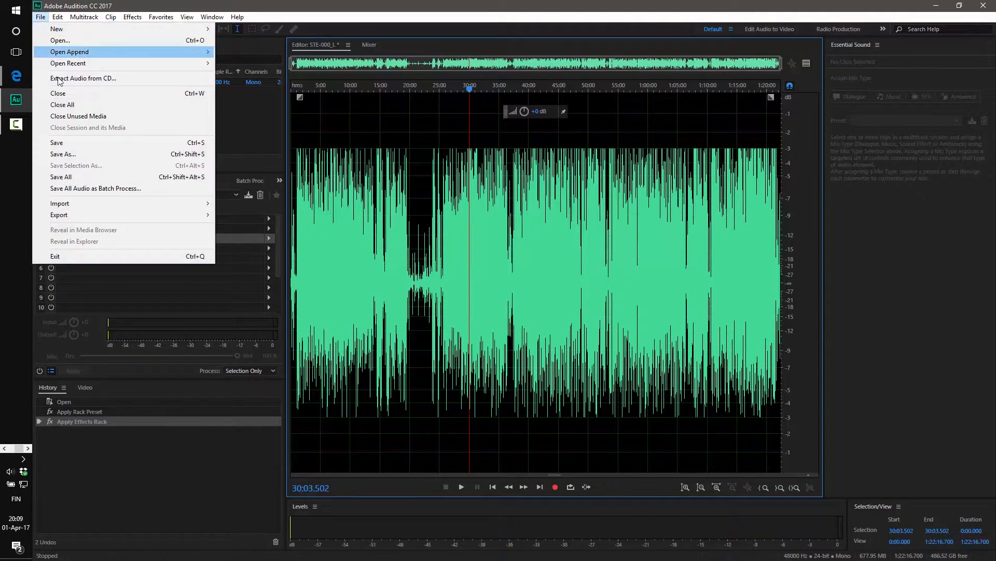
click(63, 153)
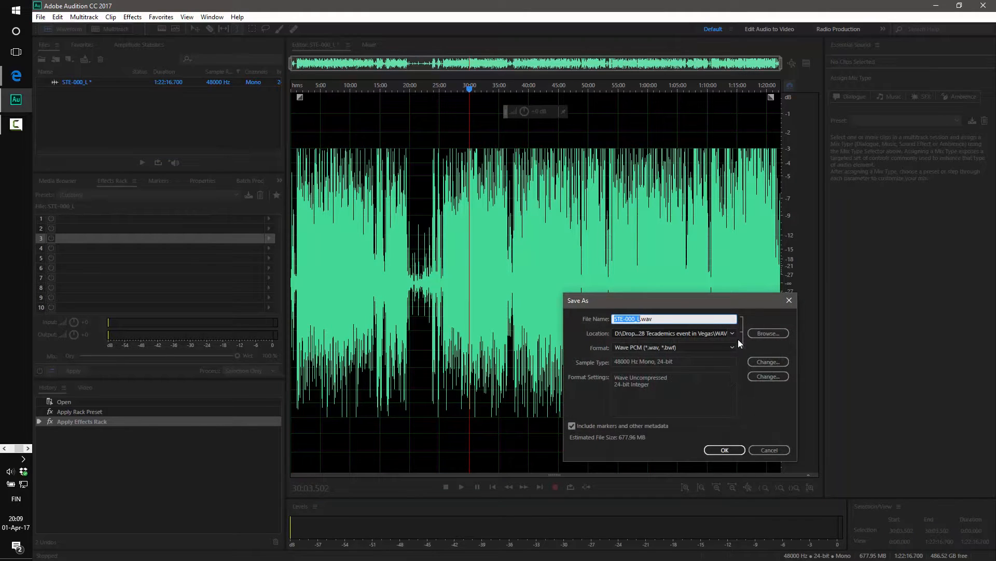
click(763, 333)
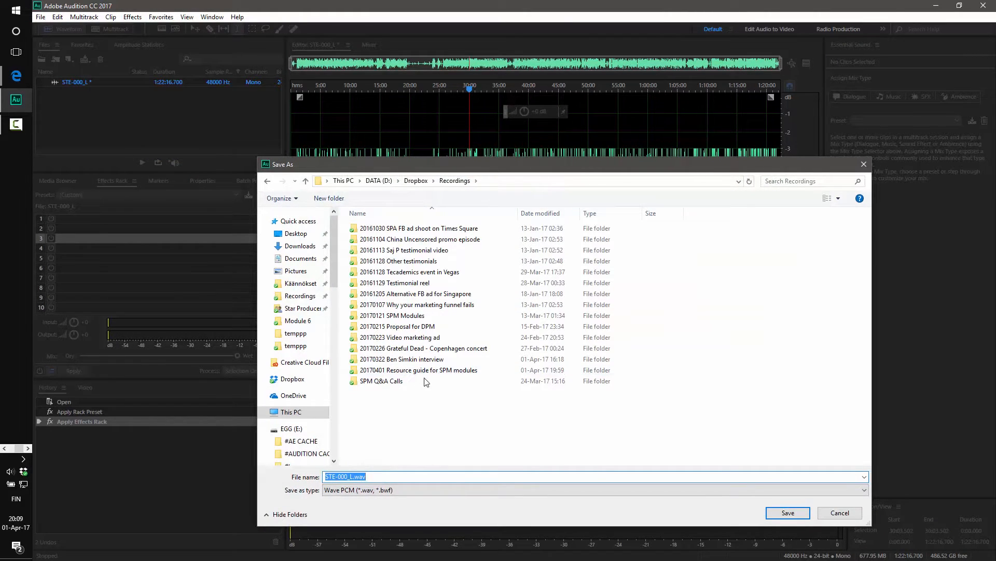
double_click(417, 318)
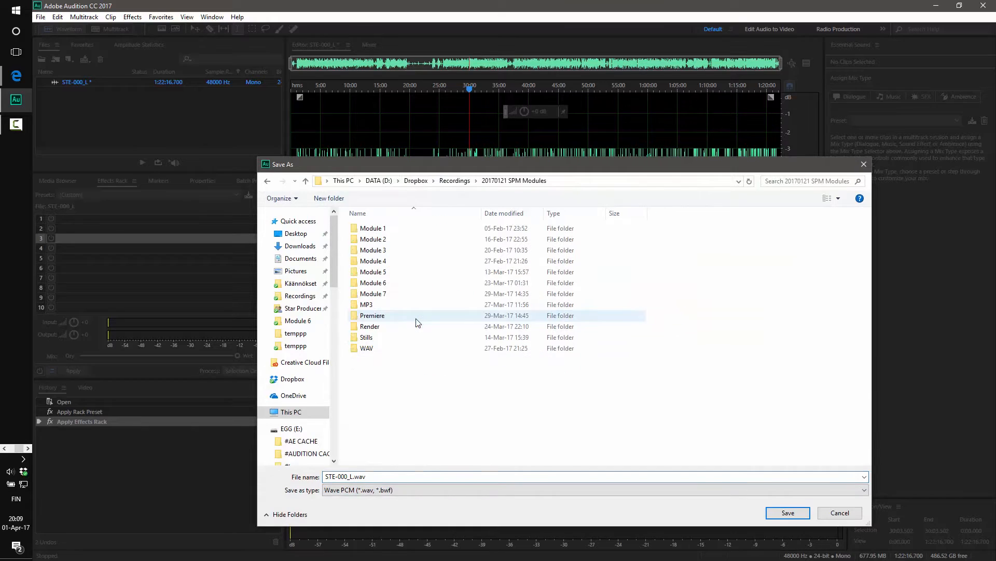
double_click(385, 293)
double_click(373, 282)
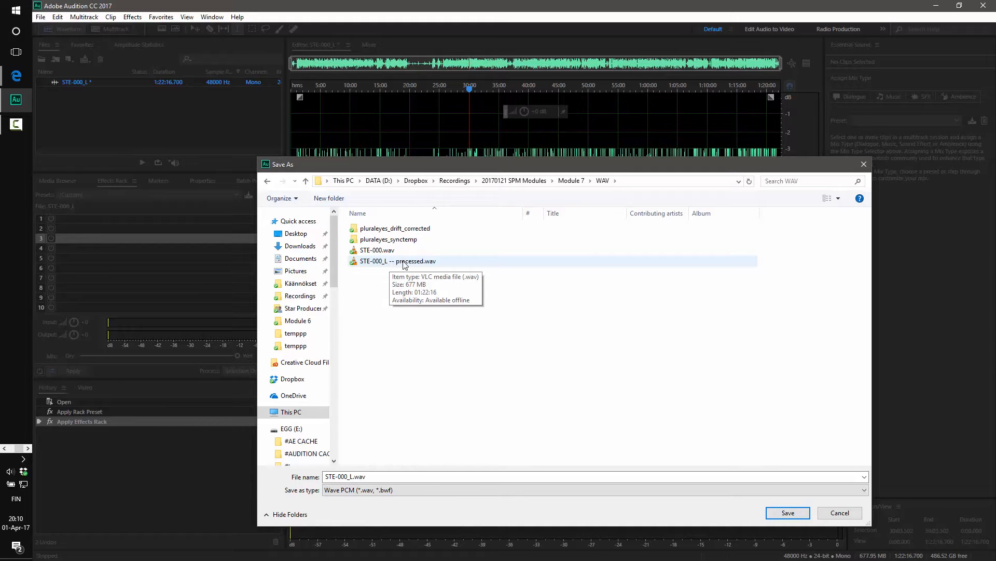
click(842, 512)
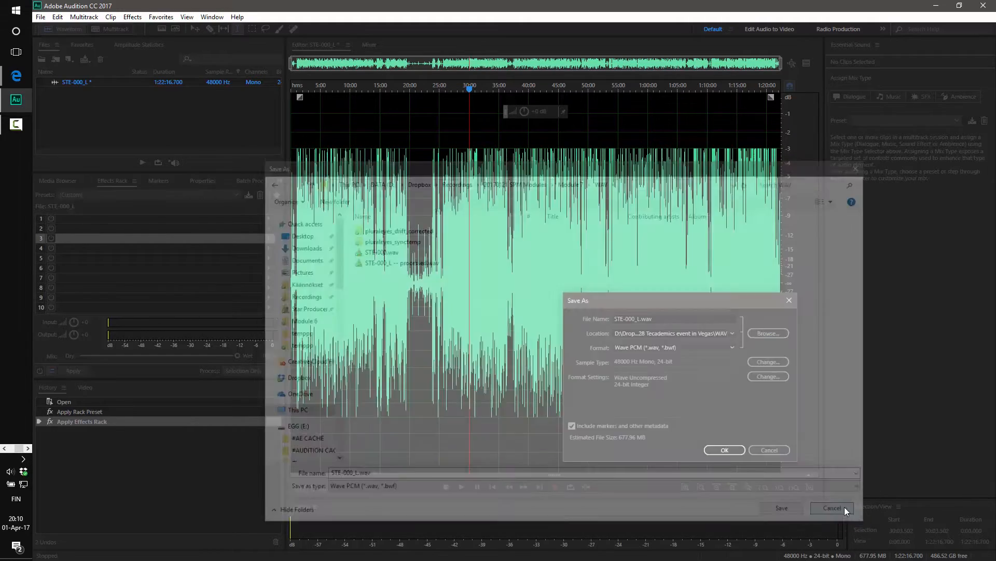
drag(646, 303, 441, 213)
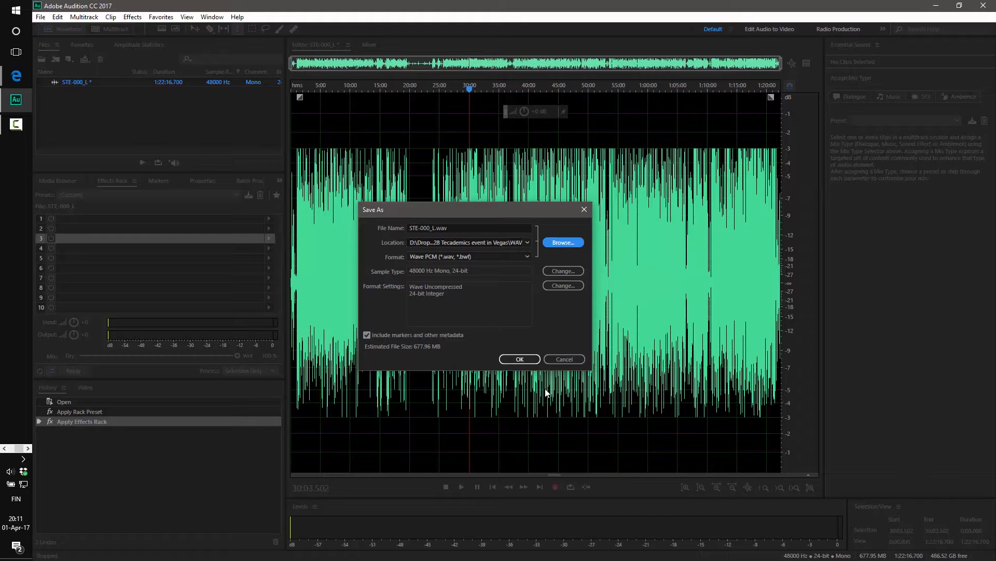
click(561, 360)
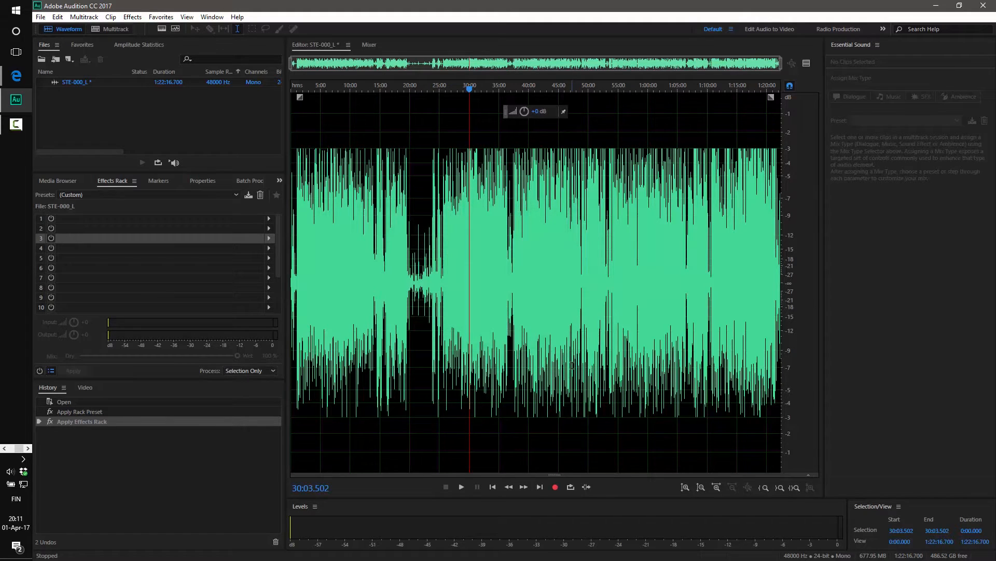